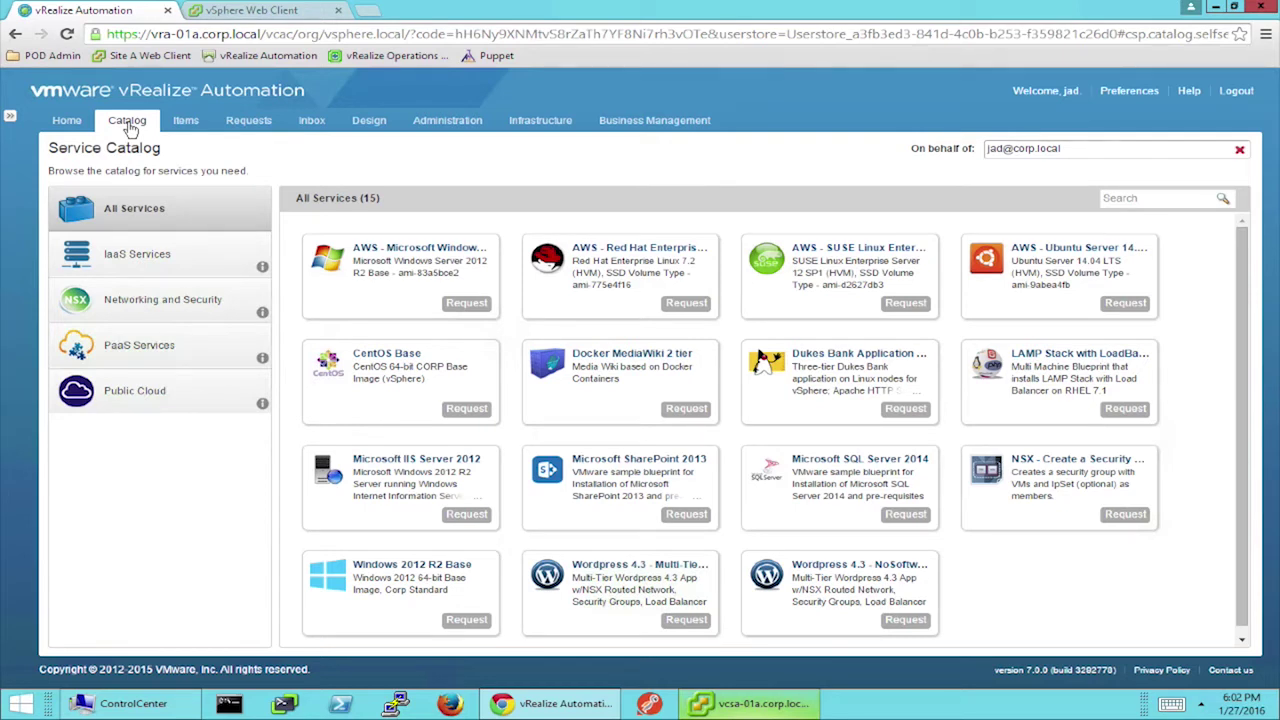
Step: Browse the service catalog's IaaS Services, Networking and Security, PaaS Services and Public Cloud categories
{"action": "left_click", "coordinate": [176, 254]}
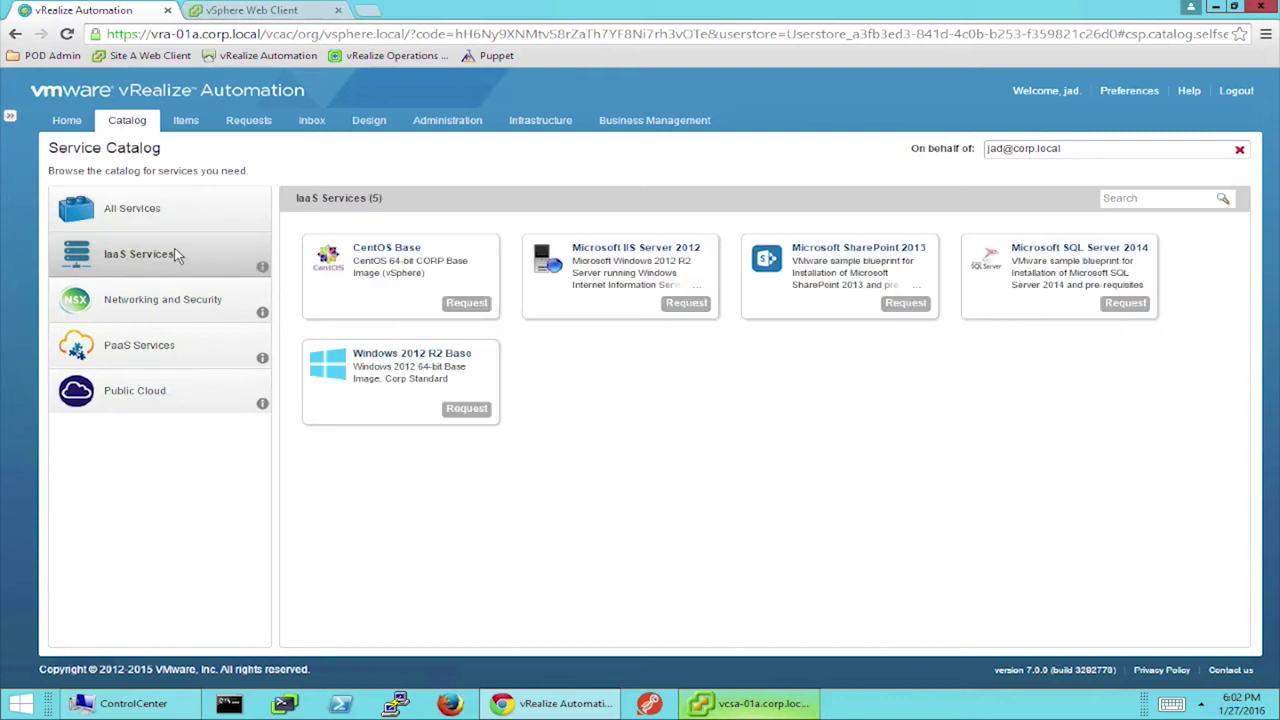
{"action": "left_click", "coordinate": [182, 311]}
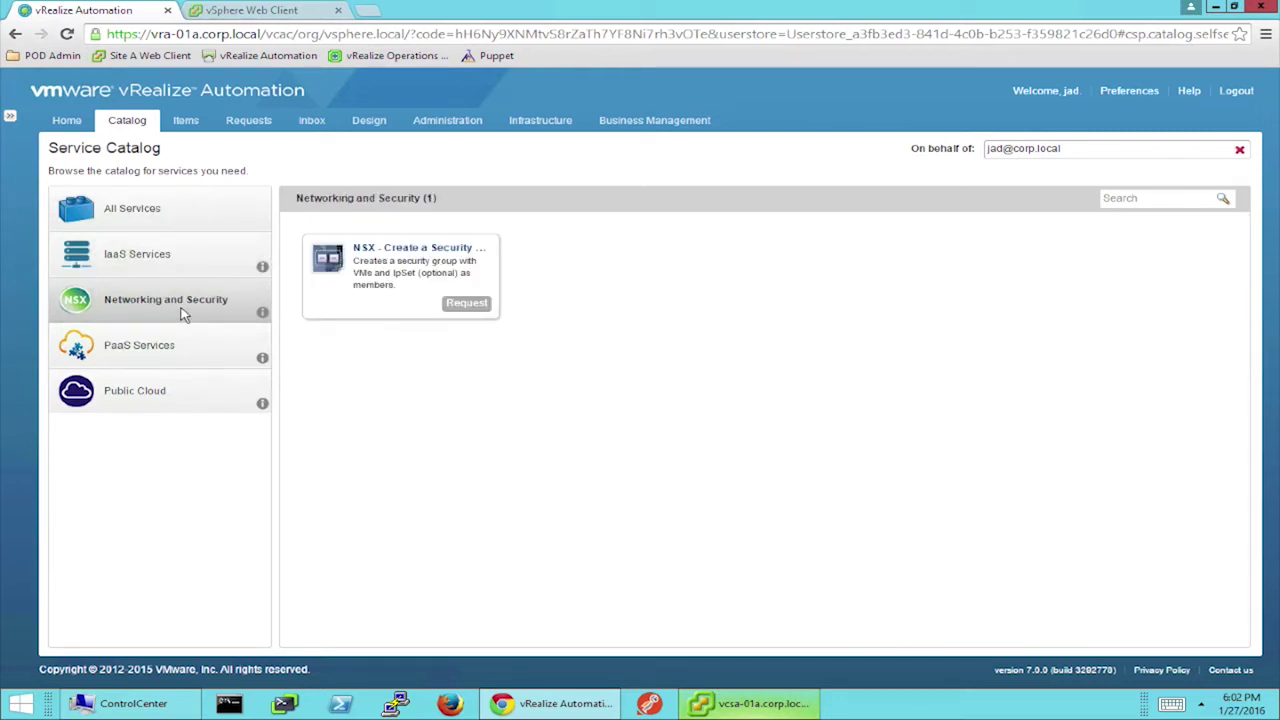
{"action": "left_click", "coordinate": [184, 346]}
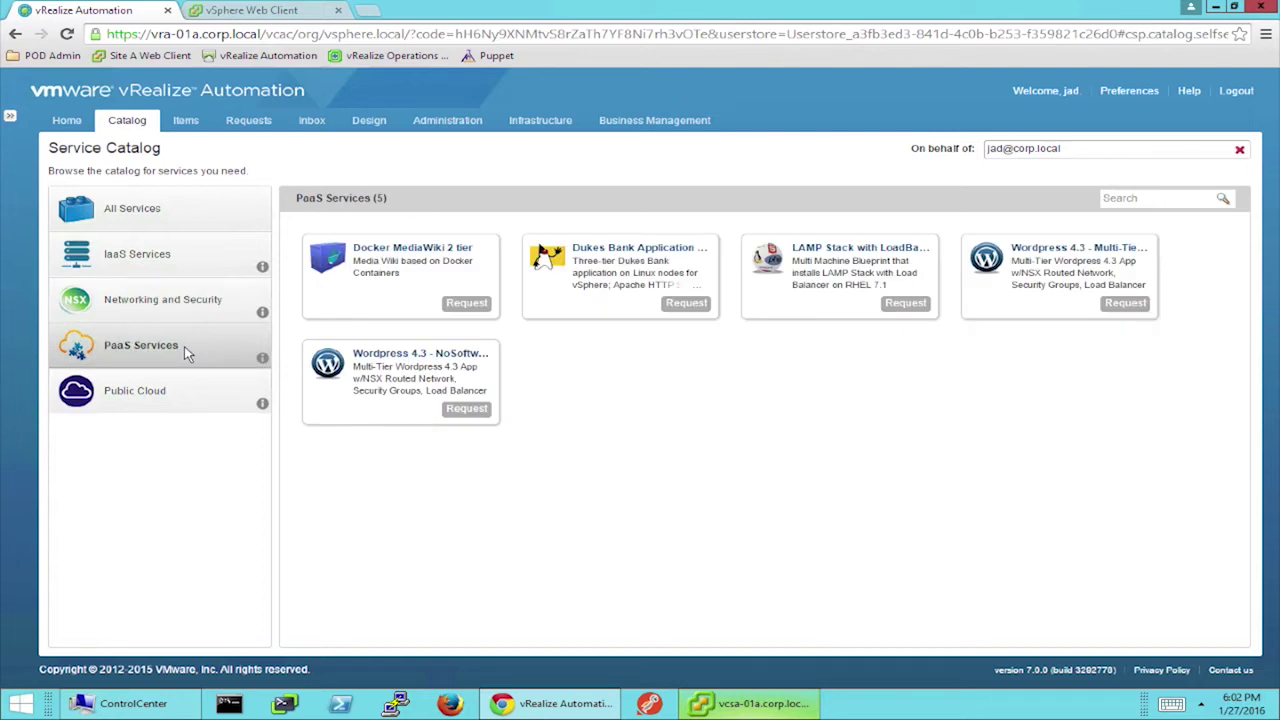
{"action": "left_click", "coordinate": [190, 397]}
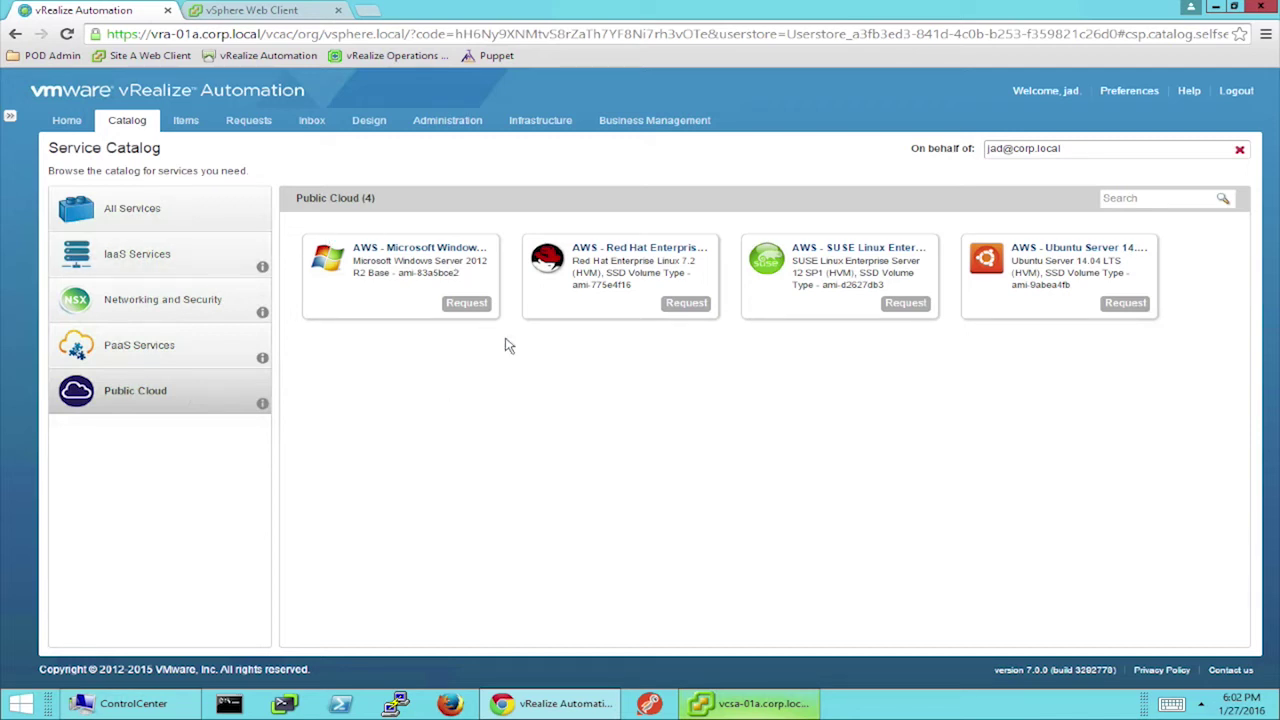
Step: Review the design lists of blueprints, software components and XaaS blueprints
{"action": "left_click", "coordinate": [369, 124]}
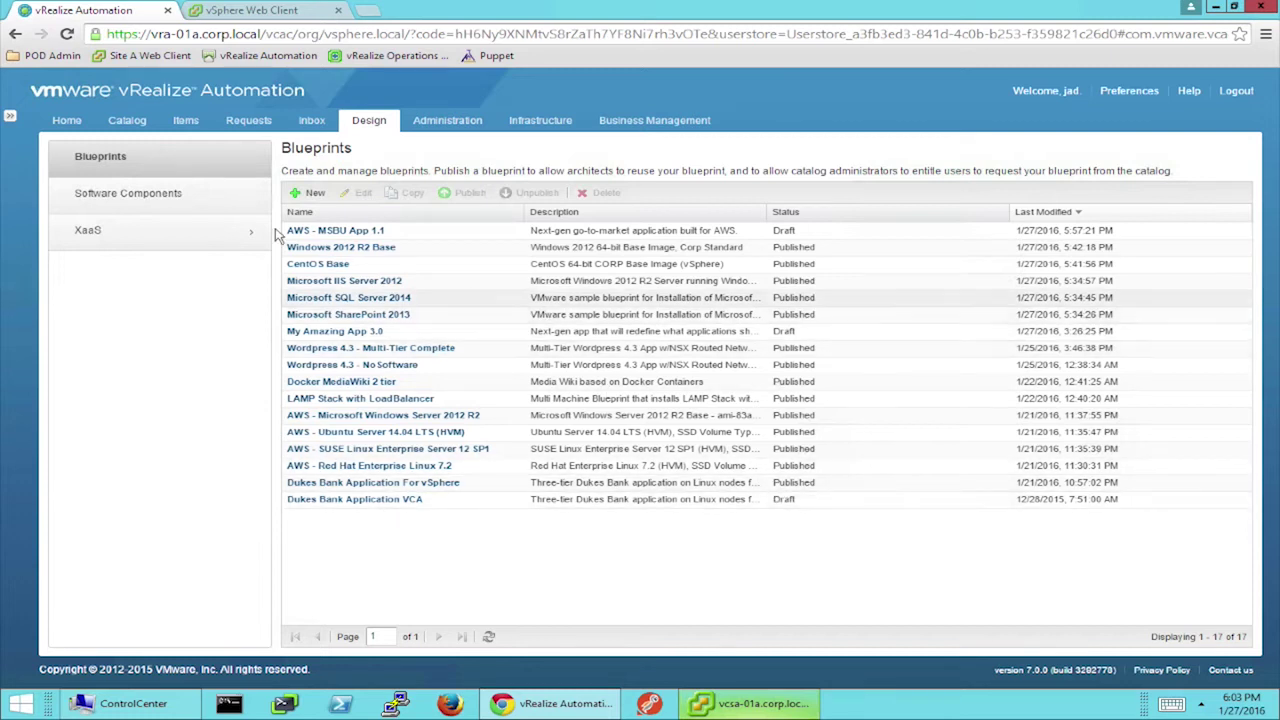
{"action": "left_click", "coordinate": [153, 196]}
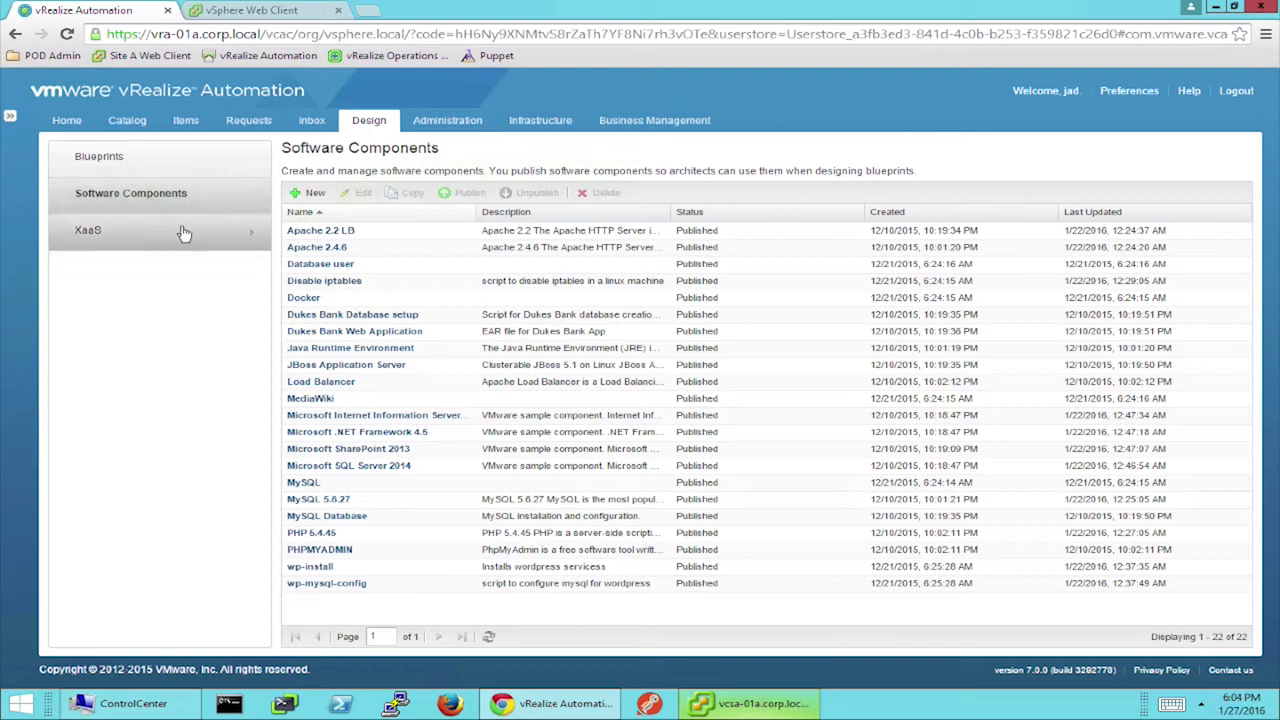
{"action": "left_click", "coordinate": [183, 233]}
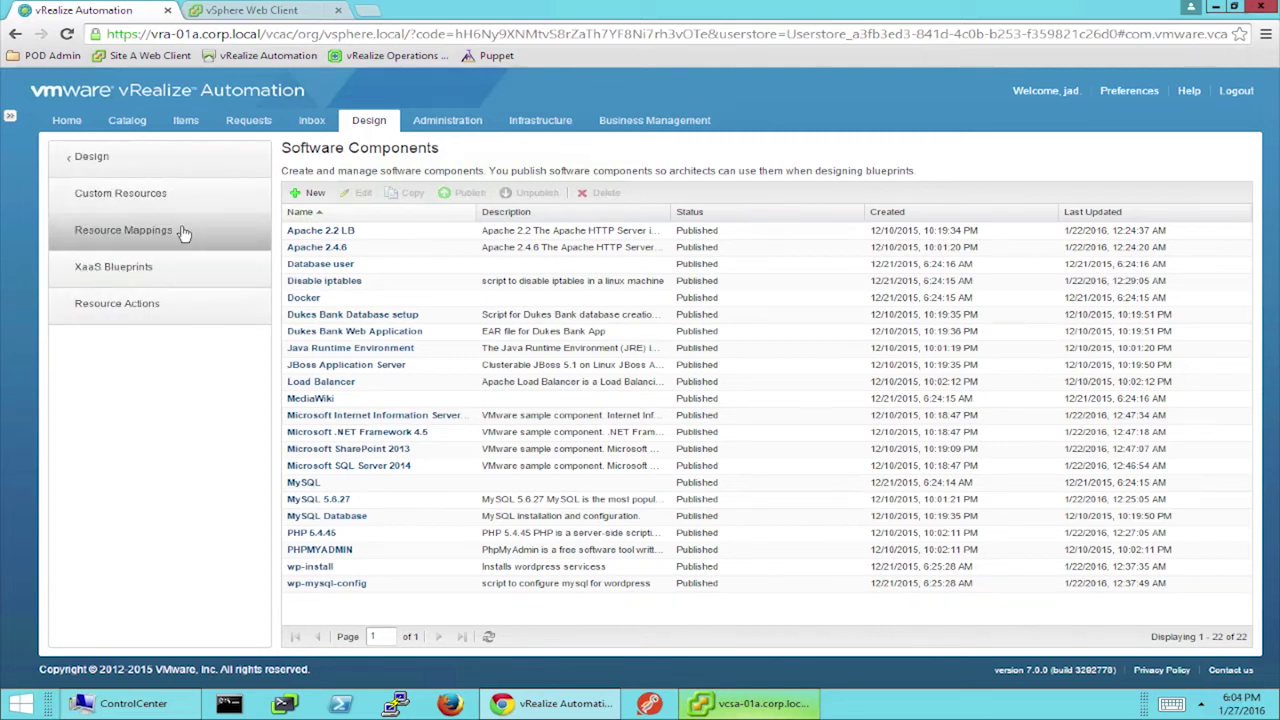
{"action": "left_click", "coordinate": [178, 268]}
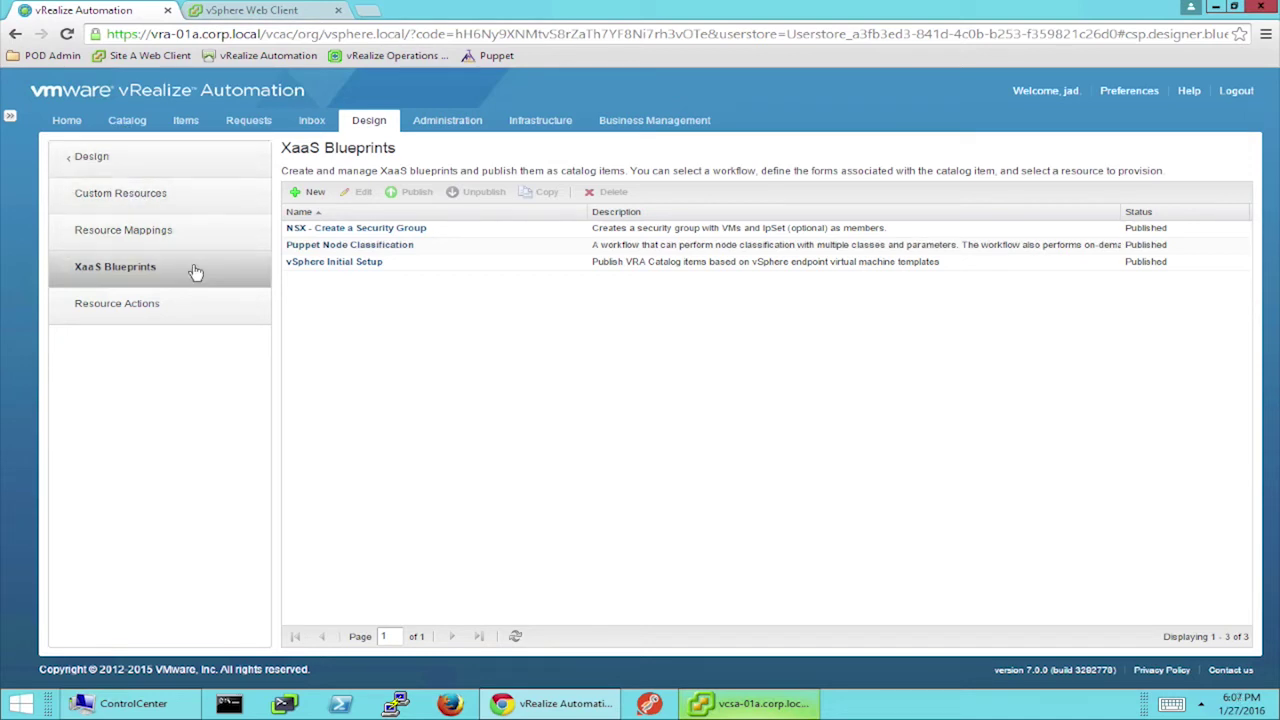
Step: Start a new blueprint from the main Blueprints list and name it MSBU App 1.0
{"action": "left_click", "coordinate": [129, 160]}
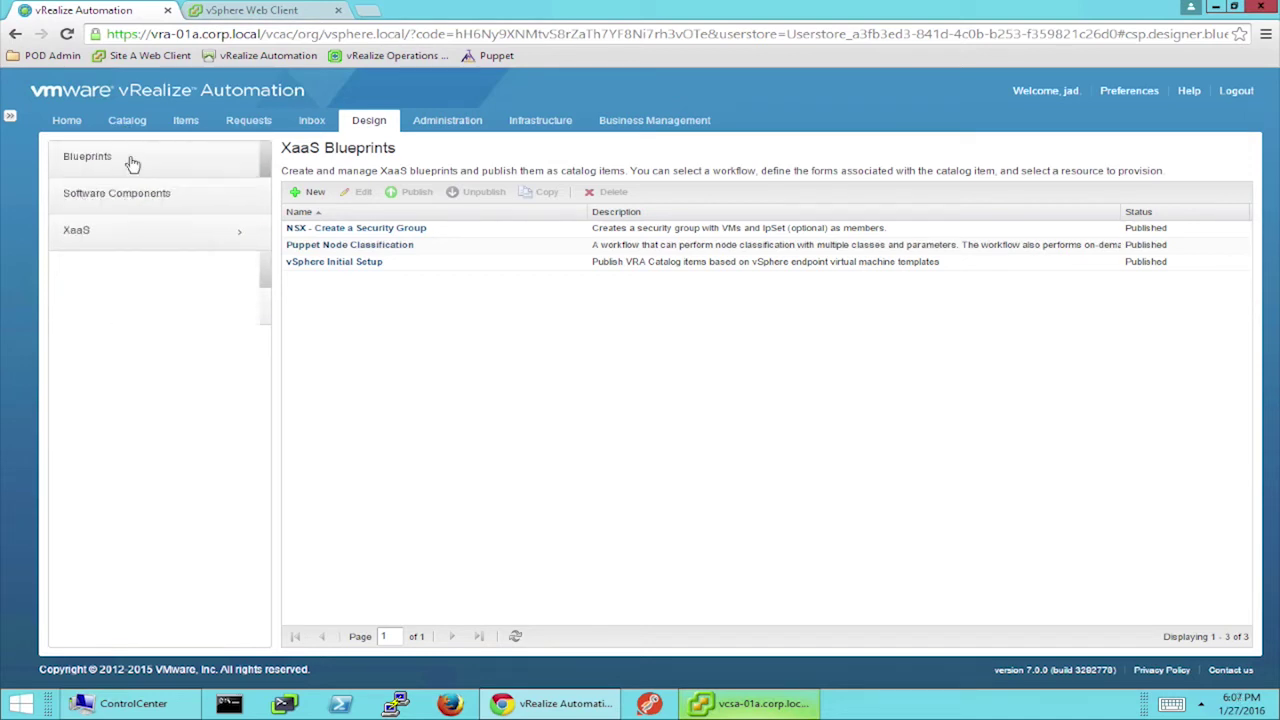
{"action": "left_click", "coordinate": [179, 162]}
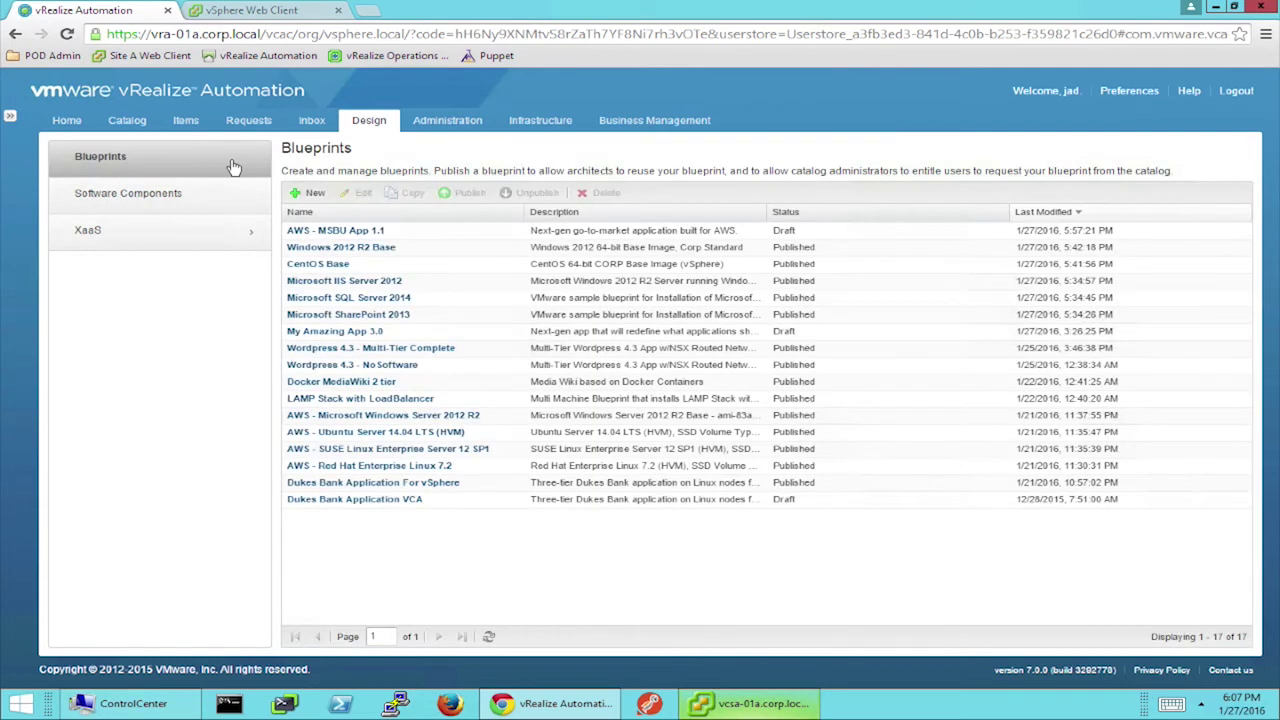
{"action": "left_click", "coordinate": [316, 193]}
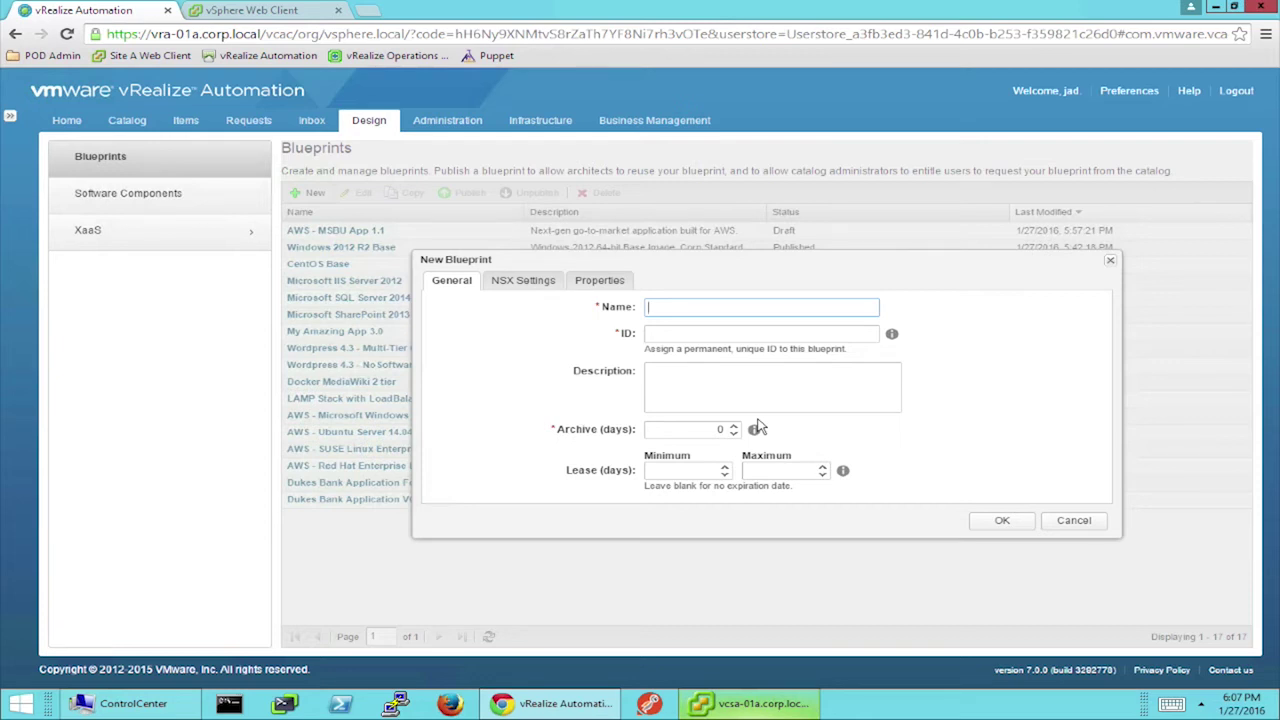
{"action": "type", "text": "MSBU App 1"}
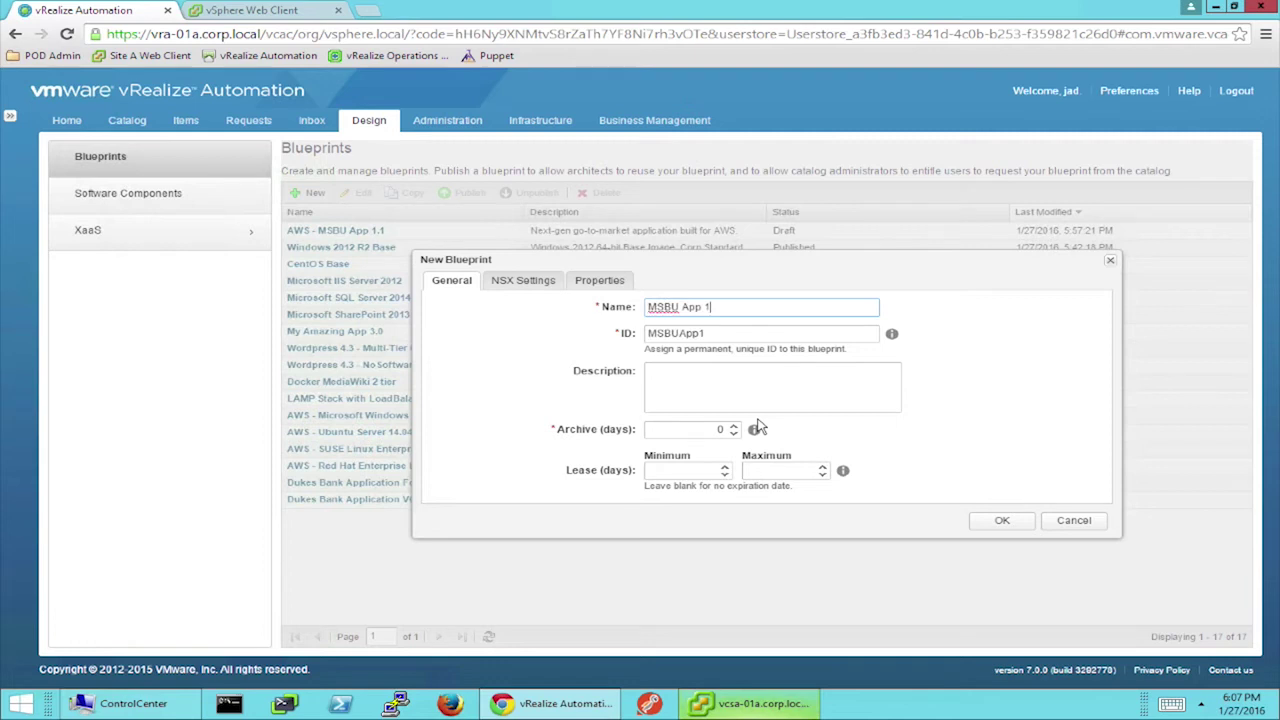
{"action": "type", "text": "0"}
{"action": "key", "text": "Tab"}
{"action": "key", "text": "Tab"}
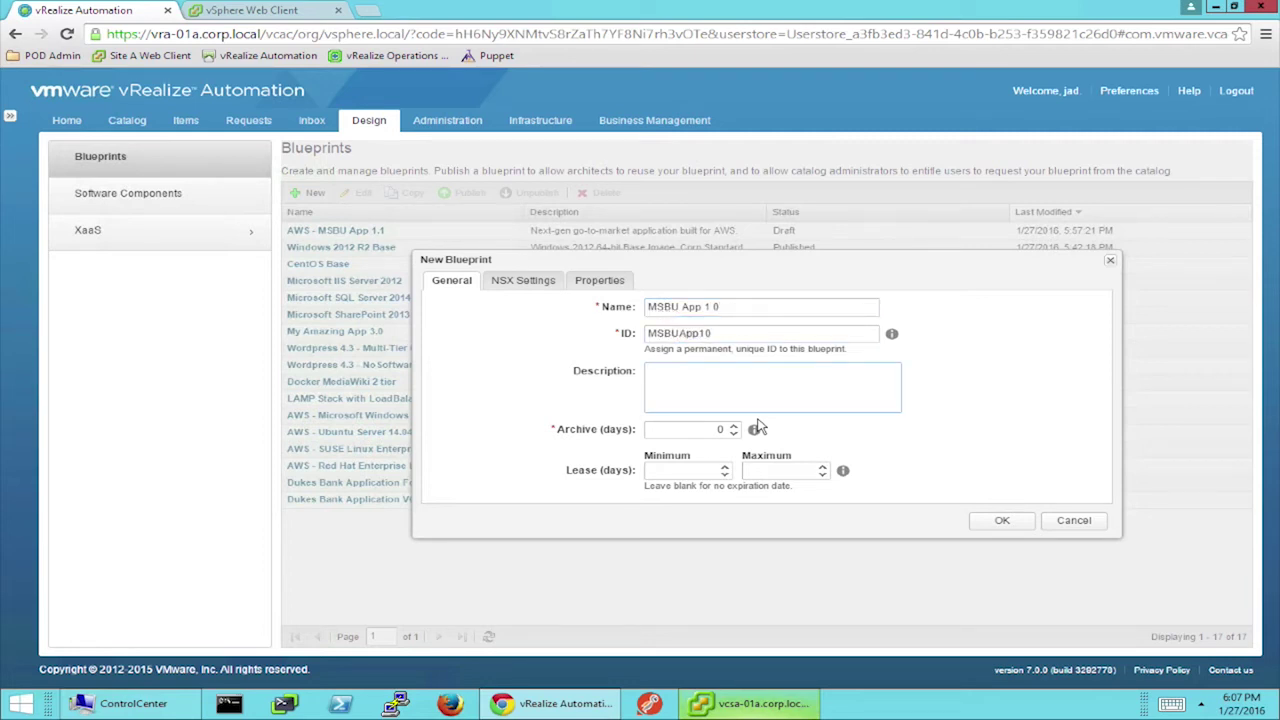
Step: Set the blueprint's NSX transport zone to Global_Transport_Zone, enable App isolation and create the blueprint
{"action": "left_click", "coordinate": [533, 284]}
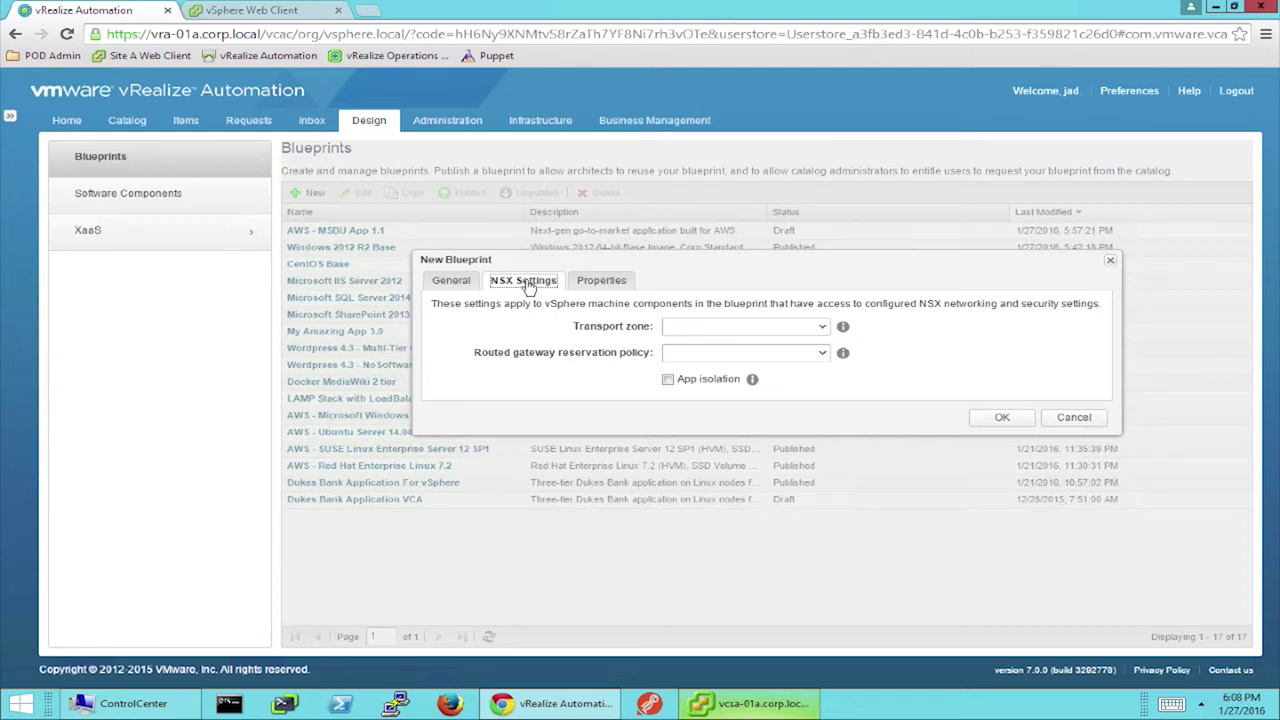
{"action": "left_click", "coordinate": [822, 330]}
{"action": "left_click", "coordinate": [772, 375]}
{"action": "left_click", "coordinate": [668, 380]}
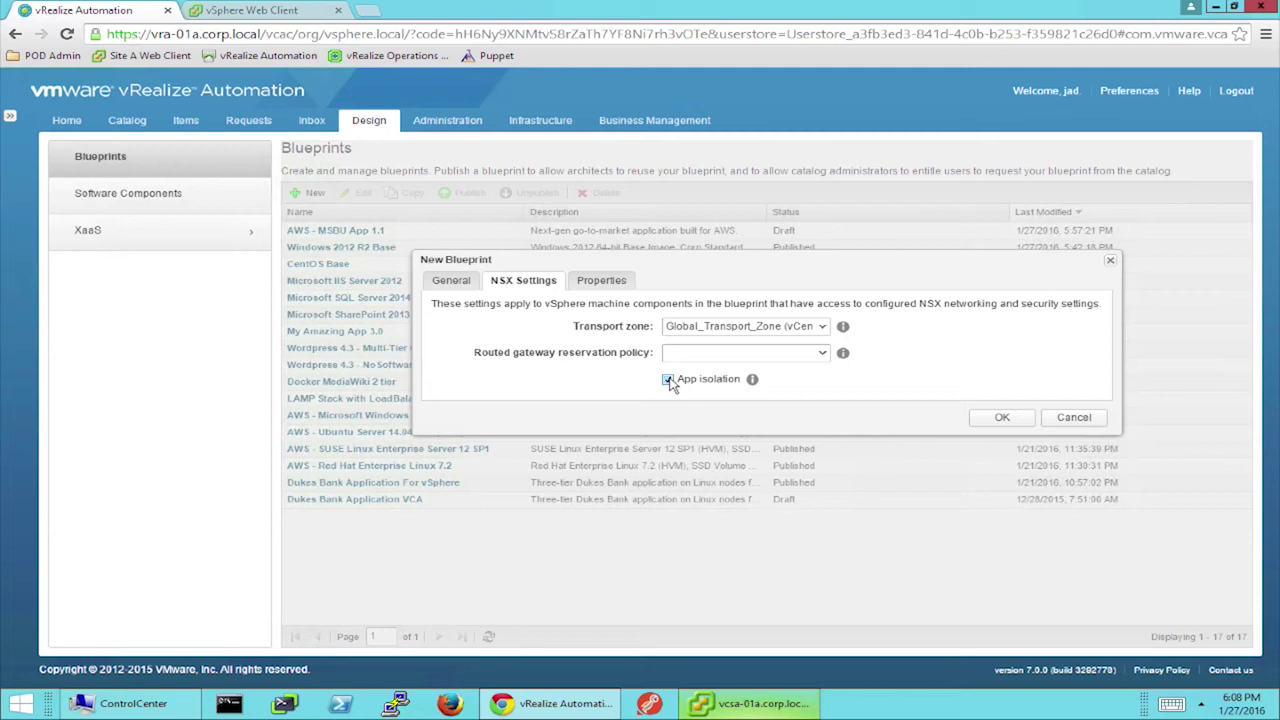
{"action": "left_click", "coordinate": [1018, 420]}
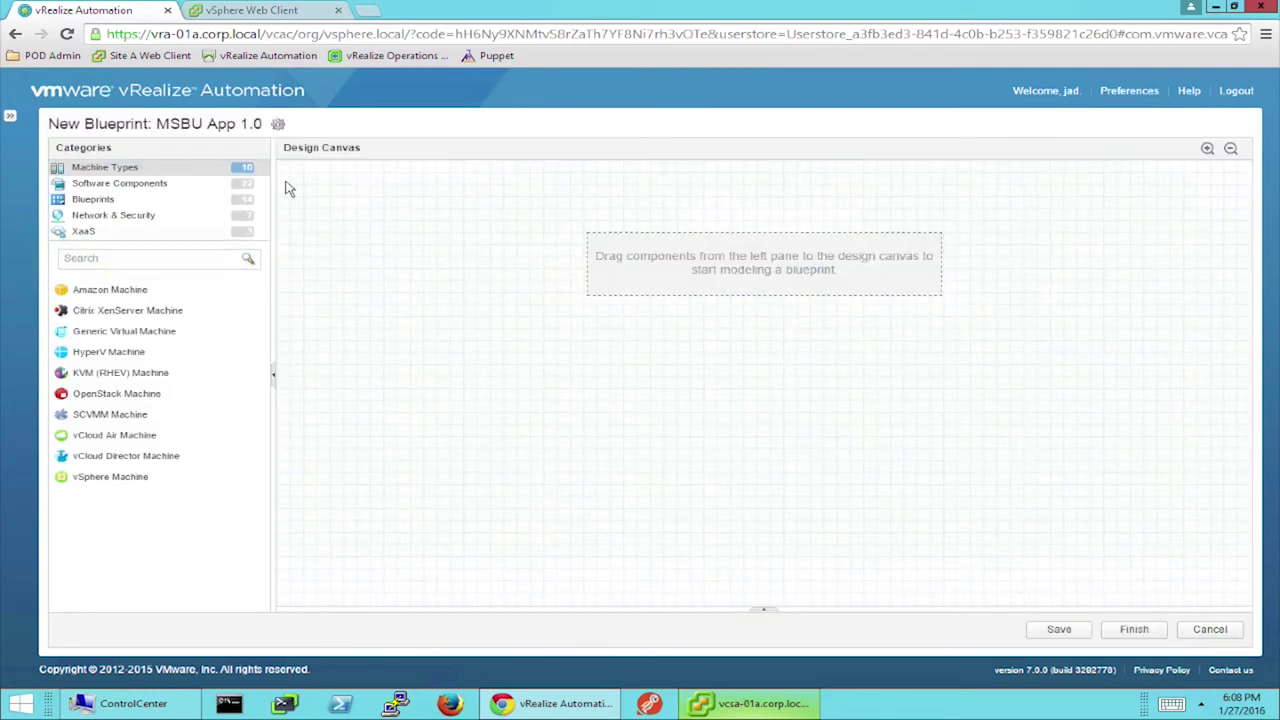
Step: Add two Windows 2012 R2 Base blueprints side by side to the design canvas
{"action": "left_click", "coordinate": [112, 200]}
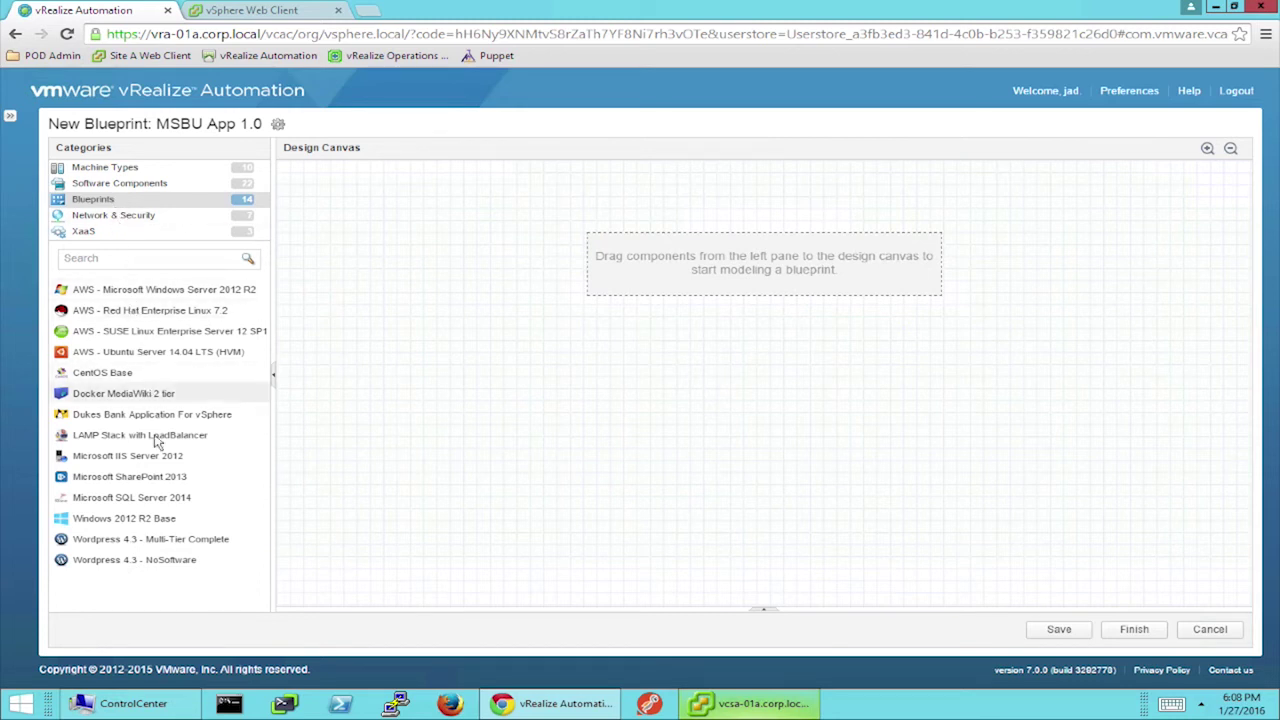
{"action": "left_click_drag", "start_coordinate": [138, 521], "coordinate": [820, 386]}
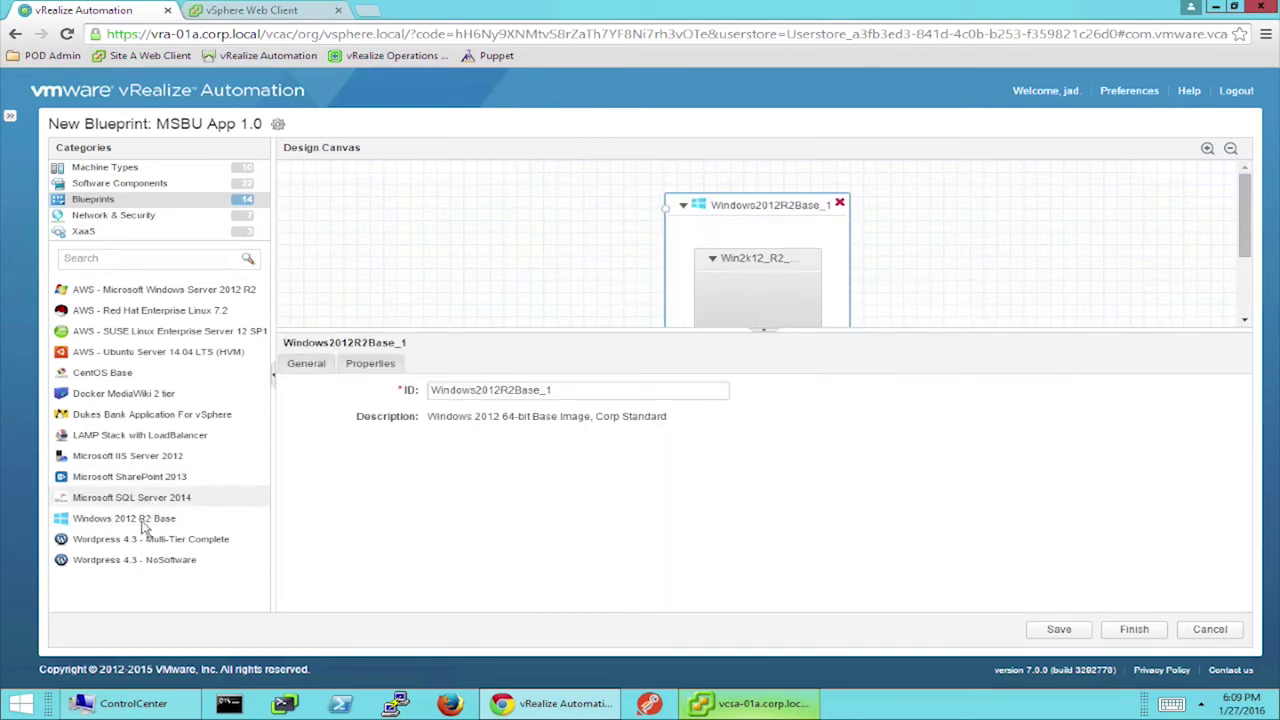
{"action": "left_click_drag", "start_coordinate": [543, 263], "coordinate": [290, 388]}
{"action": "left_click_drag", "start_coordinate": [149, 517], "coordinate": [522, 266]}
{"action": "left_click", "coordinate": [414, 271]}
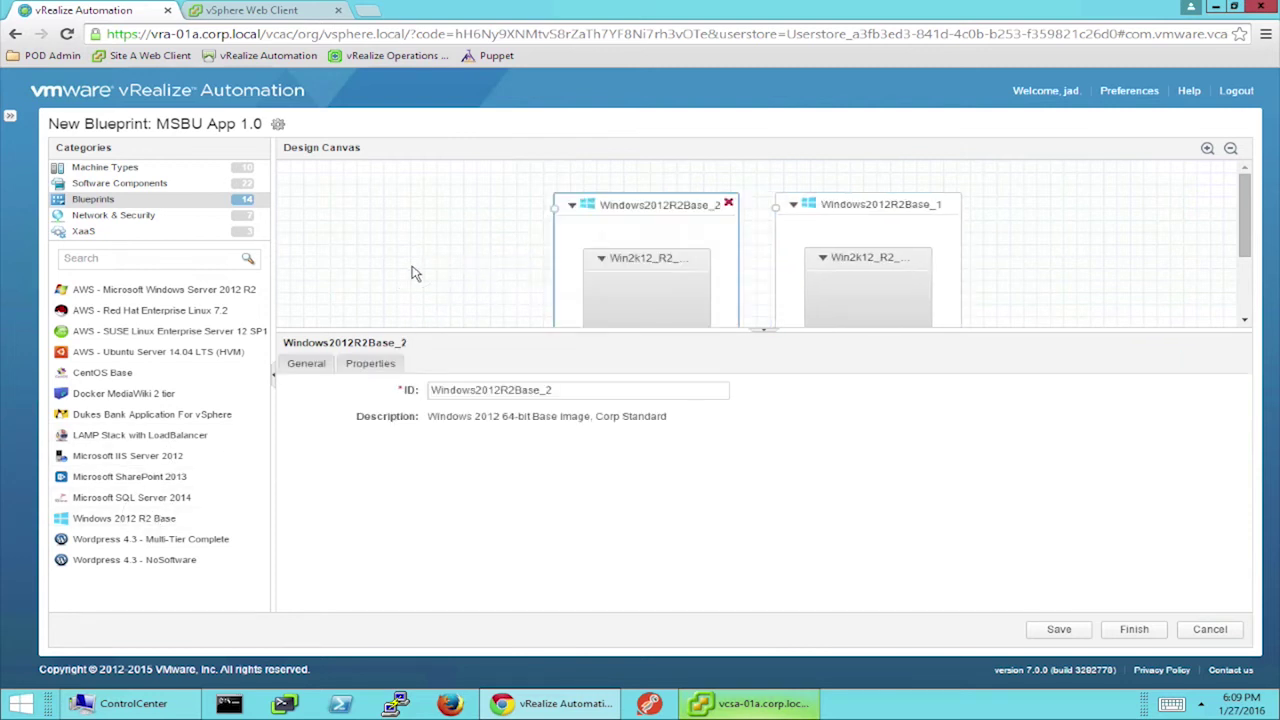
Step: Change the ID of the Windows2012R2Base_2 component to Web_IIS
{"action": "left_click", "coordinate": [691, 317]}
{"action": "left_click_drag", "start_coordinate": [571, 391], "coordinate": [297, 403]}
{"action": "type", "text": "Web_"}
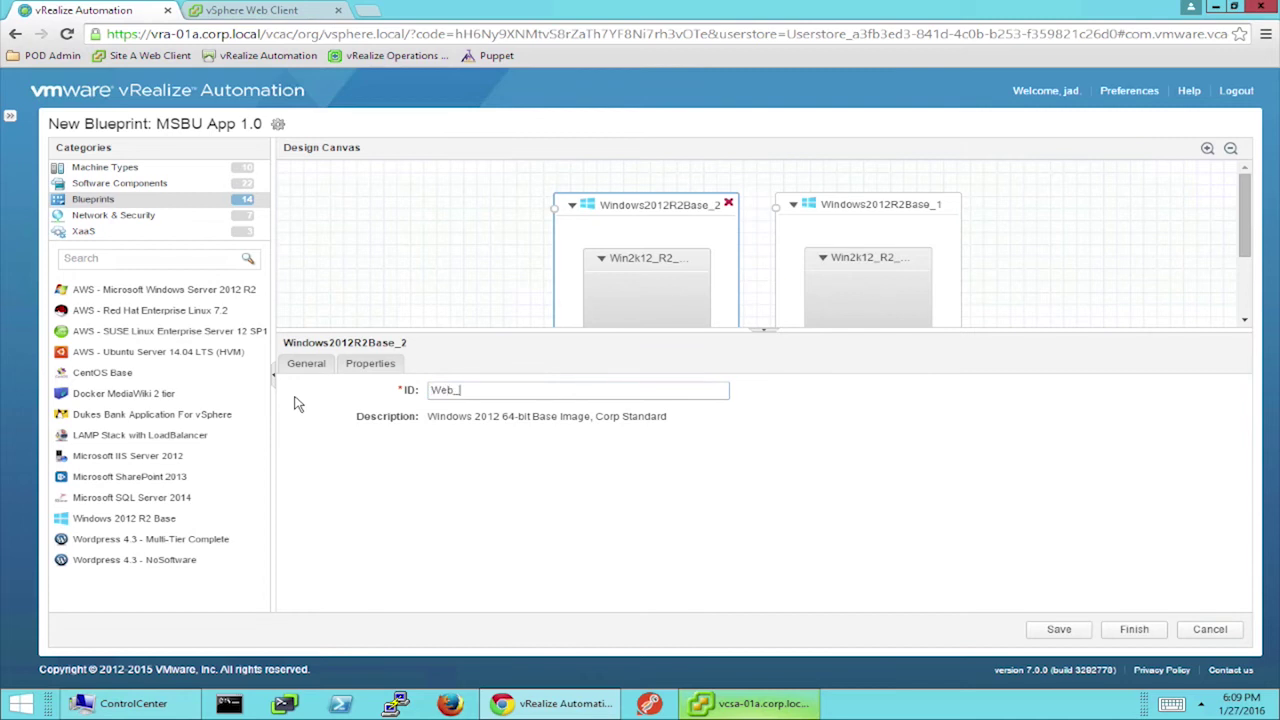
{"action": "type", "text": "IIS"}
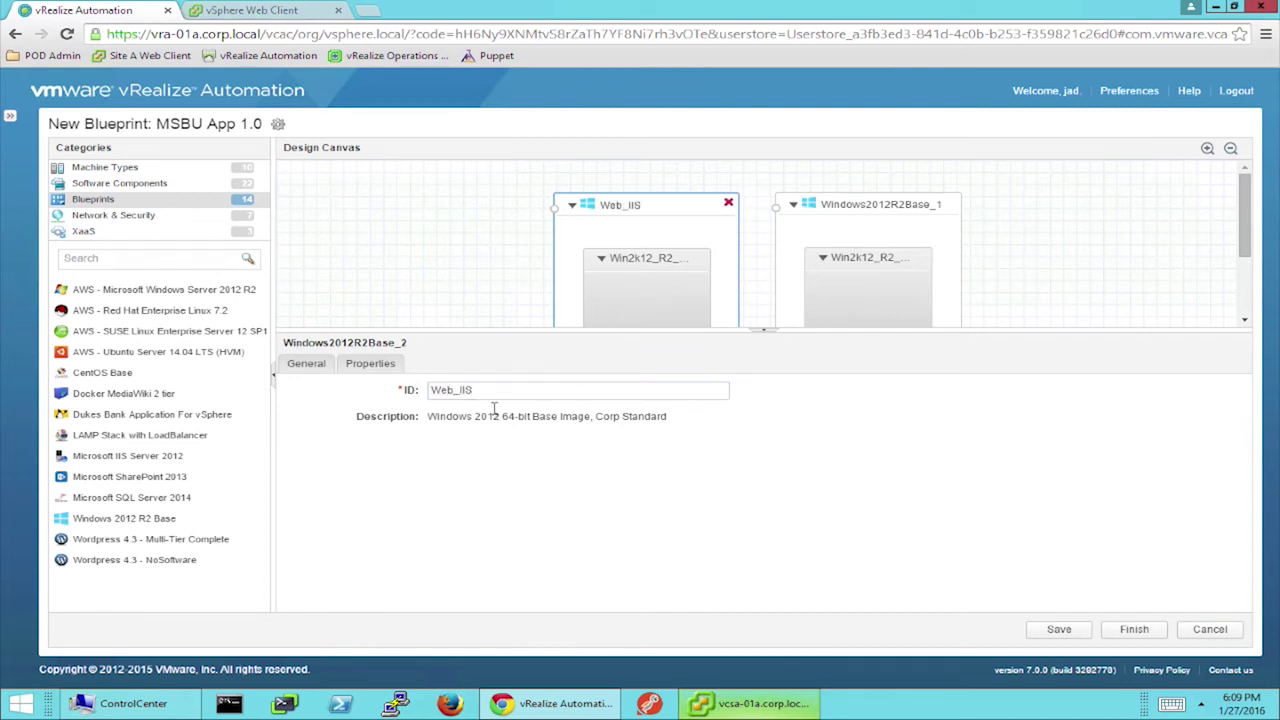
Step: Change the ID of the Windows2012R2Base_1 component to DB_SQL
{"action": "left_click", "coordinate": [868, 220]}
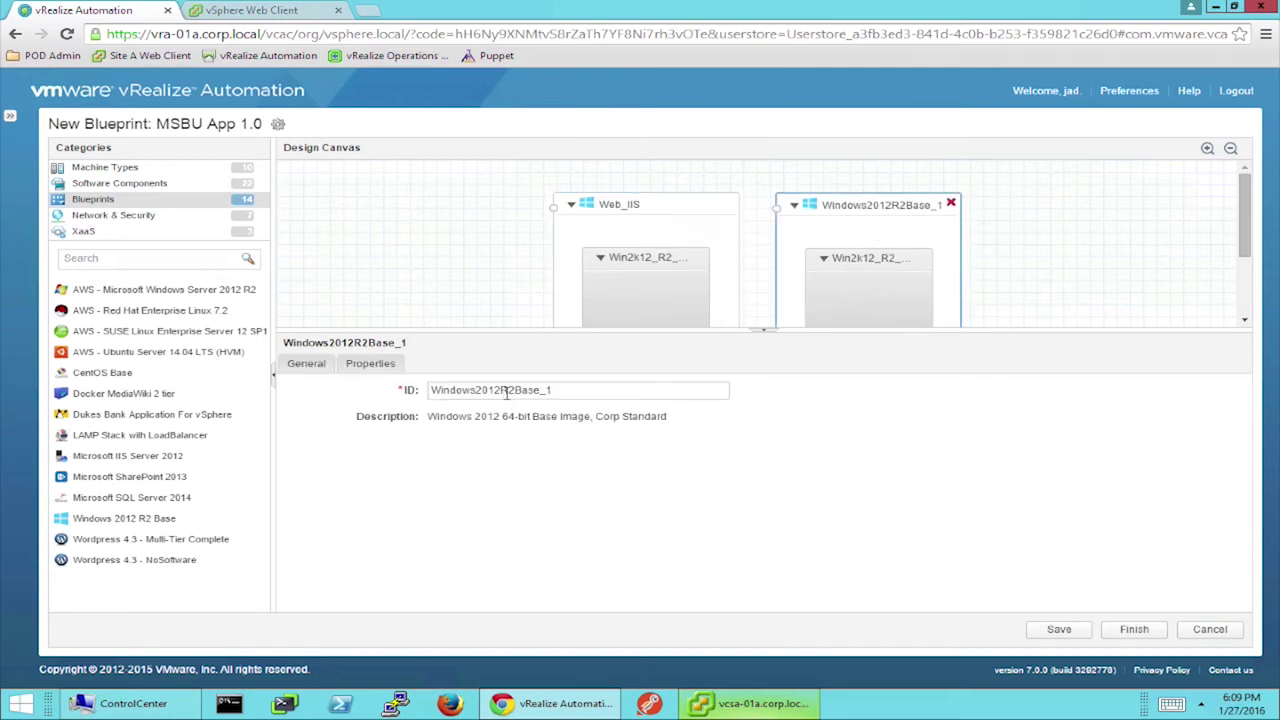
{"action": "left_click_drag", "start_coordinate": [575, 389], "coordinate": [358, 393]}
{"action": "type", "text": "DB"}
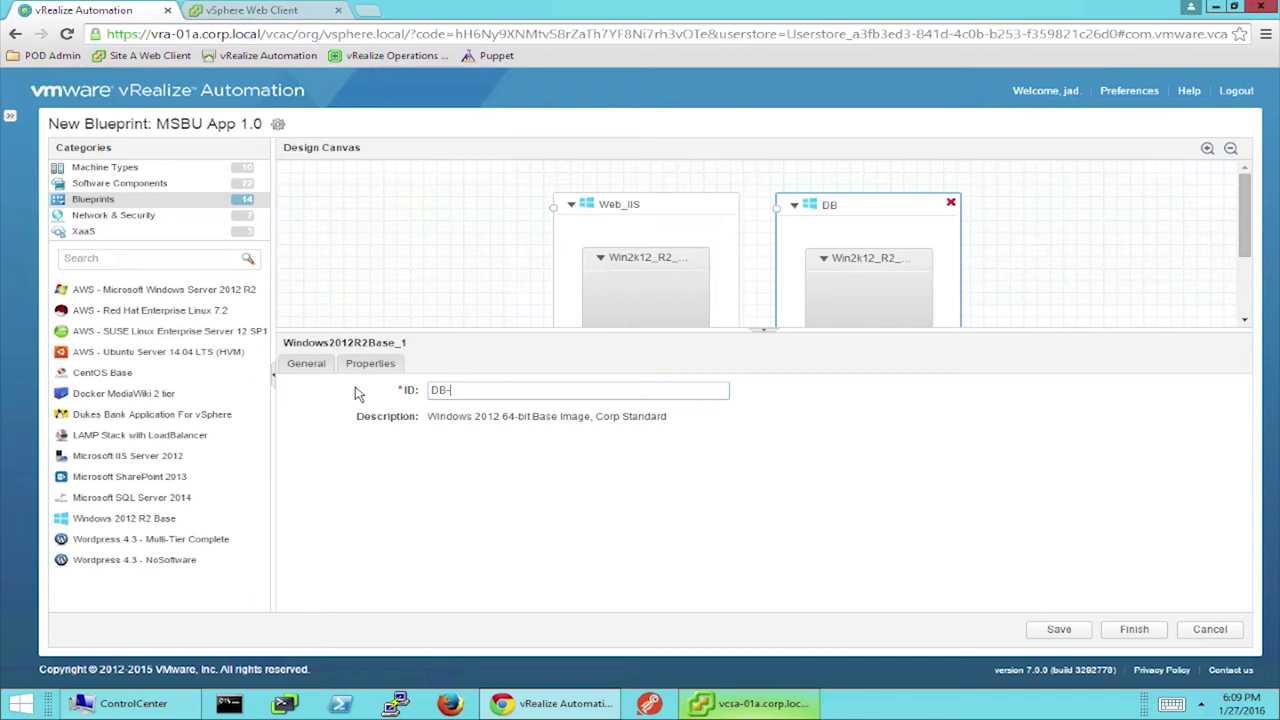
{"action": "type", "text": "_SQL"}
{"action": "left_click", "coordinate": [452, 276]}
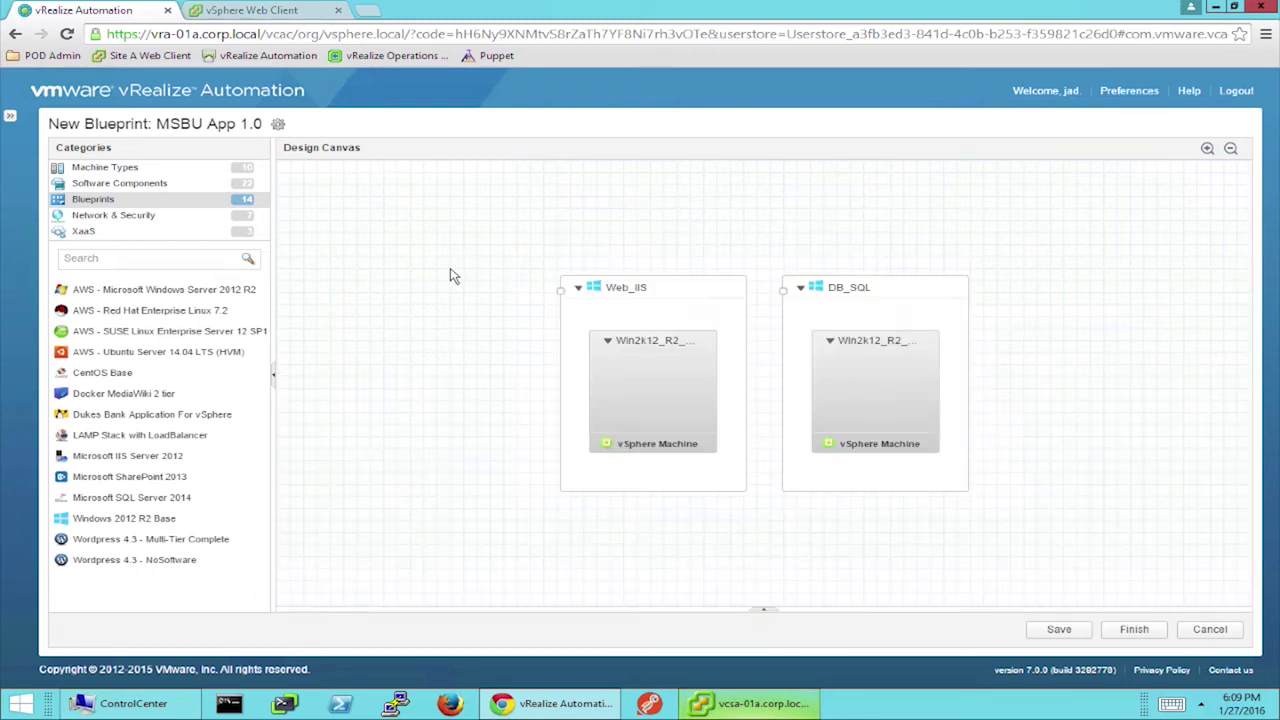
Step: Add the Microsoft SQL Server 2014, .NET Framework 4.5 and Internet Information Server (IIS) software components to the DB_SQL machine
{"action": "left_click", "coordinate": [108, 184]}
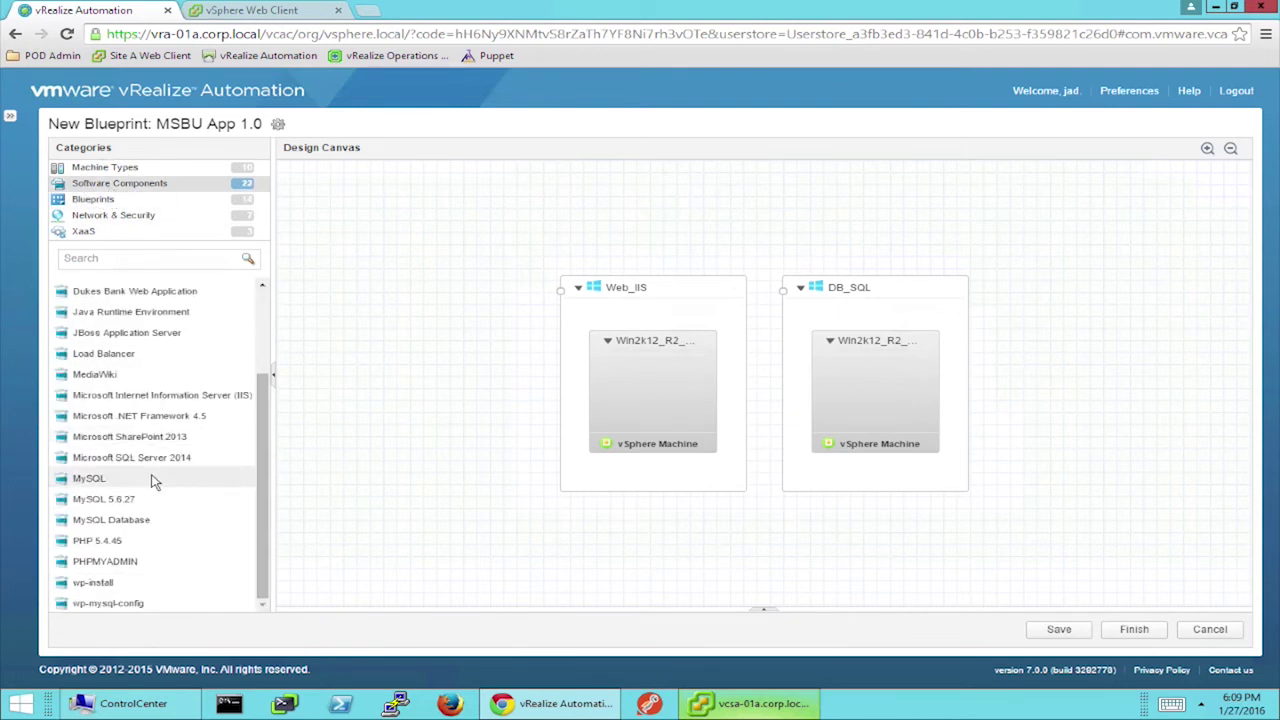
{"action": "left_click_drag", "start_coordinate": [168, 457], "coordinate": [872, 394]}
{"action": "left_click_drag", "start_coordinate": [152, 425], "coordinate": [830, 228]}
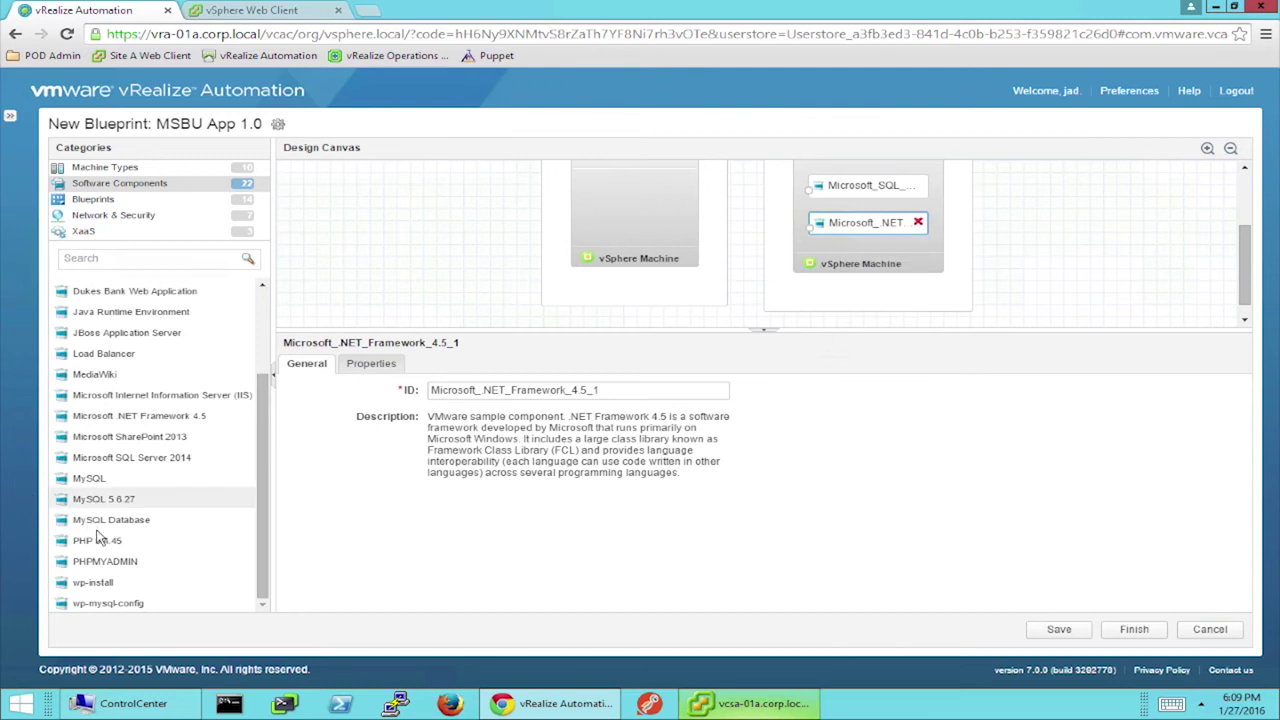
{"action": "left_click_drag", "start_coordinate": [110, 396], "coordinate": [870, 260]}
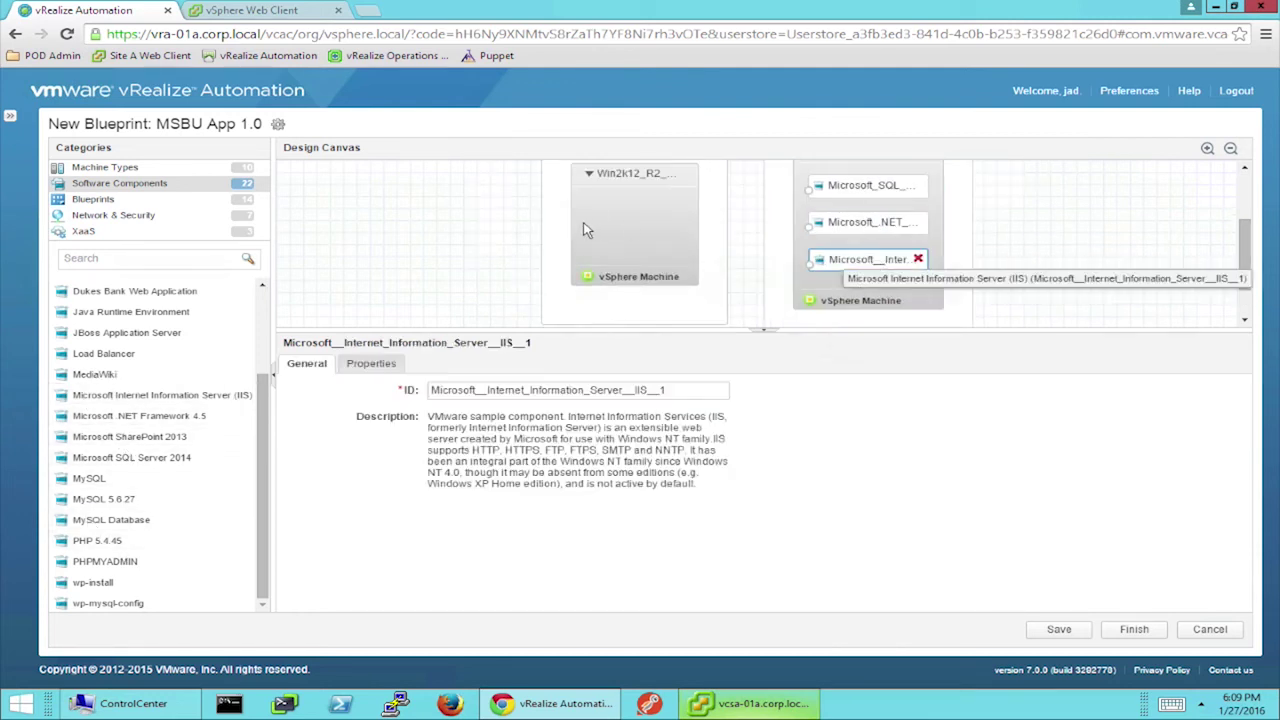
Step: Add the Microsoft Internet Information Server (IIS) and .NET Framework 4.5 software components to the Web_IIS machine
{"action": "left_click", "coordinate": [503, 318]}
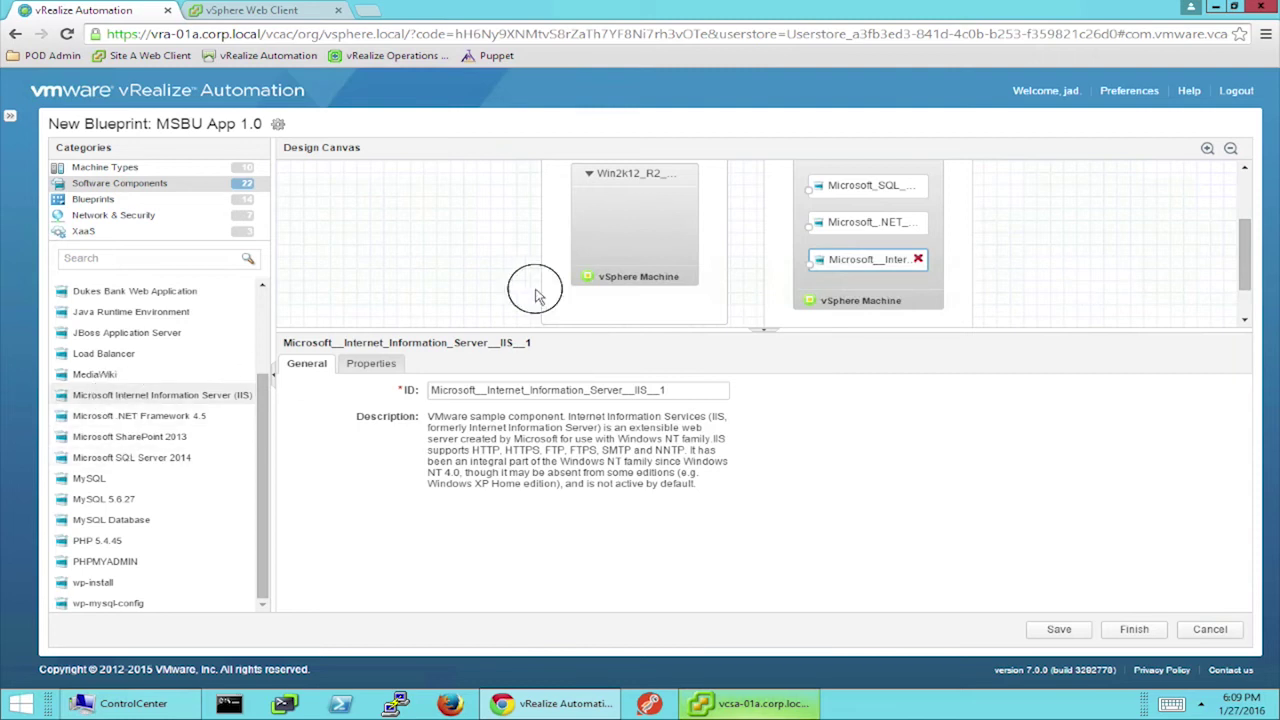
{"action": "left_click_drag", "start_coordinate": [503, 318], "coordinate": [615, 220]}
{"action": "left_click_drag", "start_coordinate": [210, 416], "coordinate": [594, 251]}
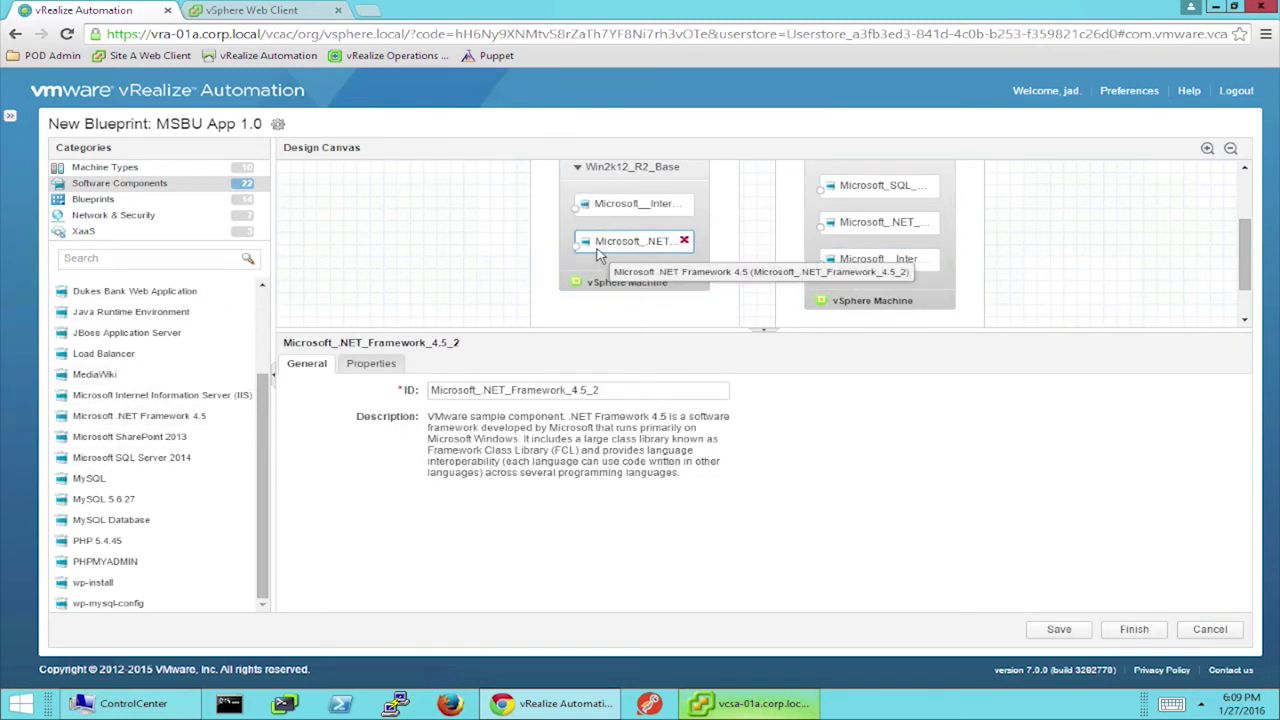
{"action": "left_click", "coordinate": [397, 256]}
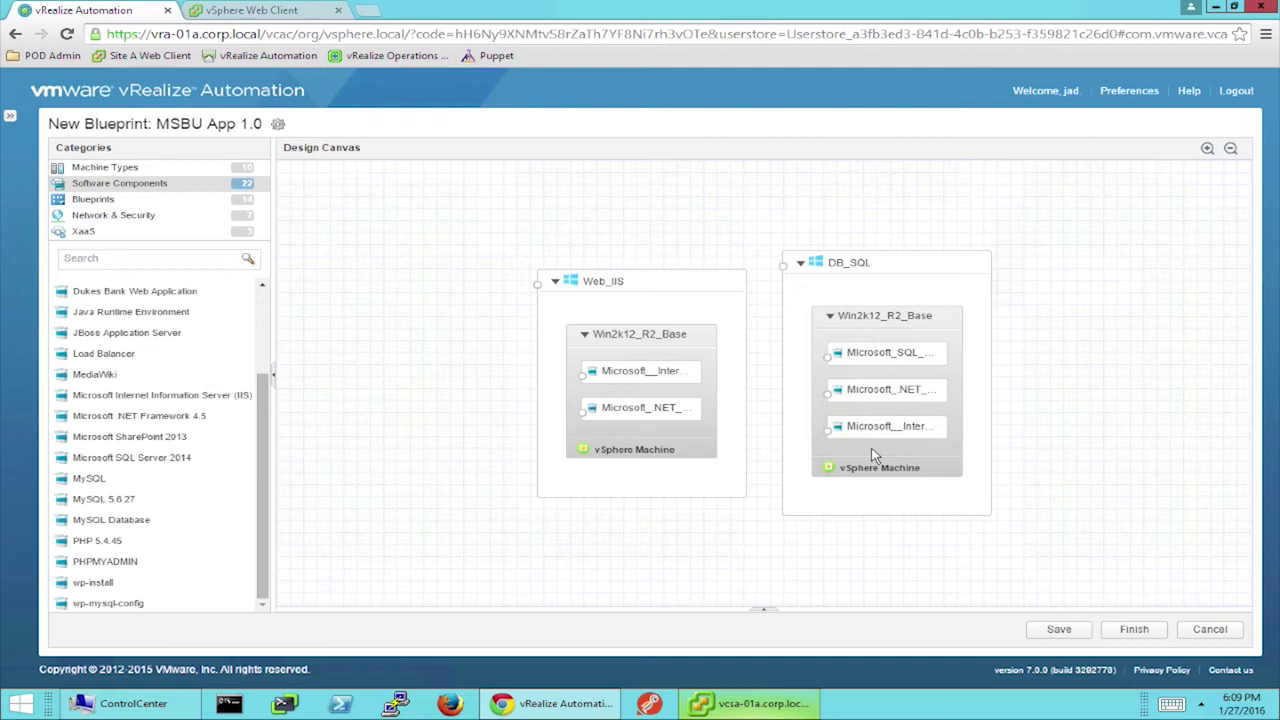
Step: Place an On-Demand Routed Network below the machines and assign it the parent network profile NSX-RTD-10.10.1.0/16
{"action": "left_click", "coordinate": [145, 215]}
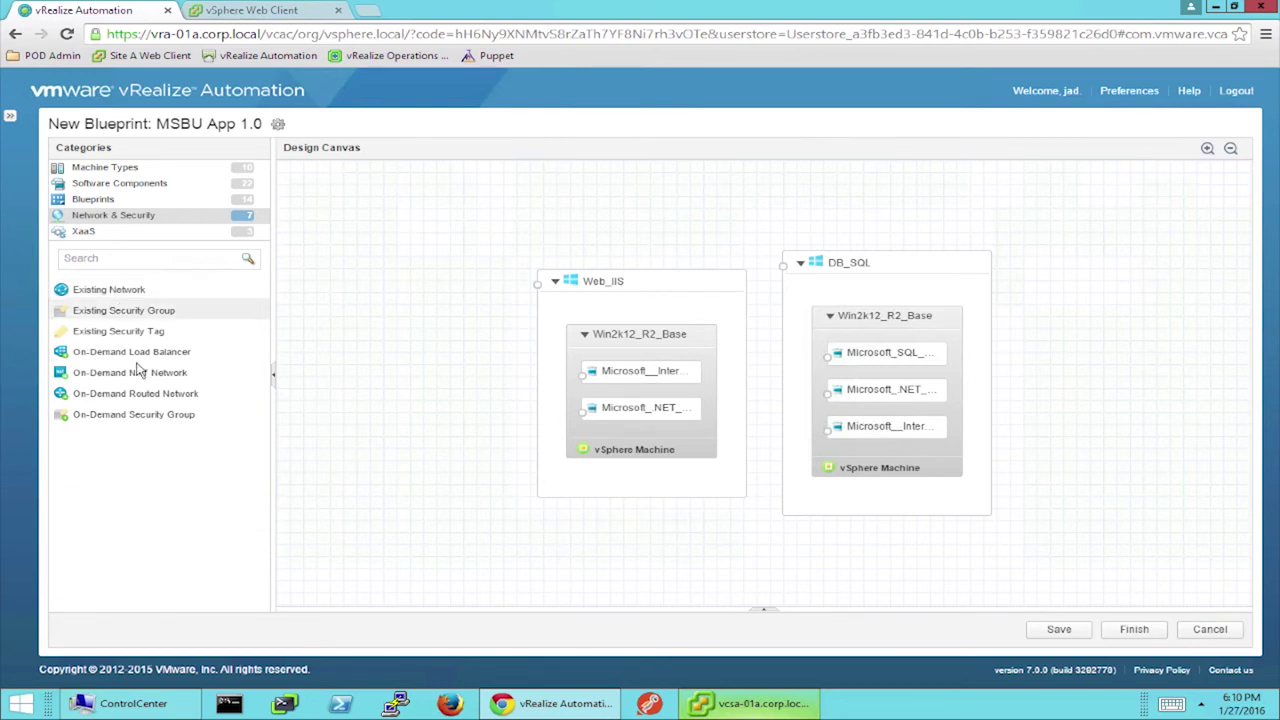
{"action": "left_click_drag", "start_coordinate": [141, 396], "coordinate": [441, 513]}
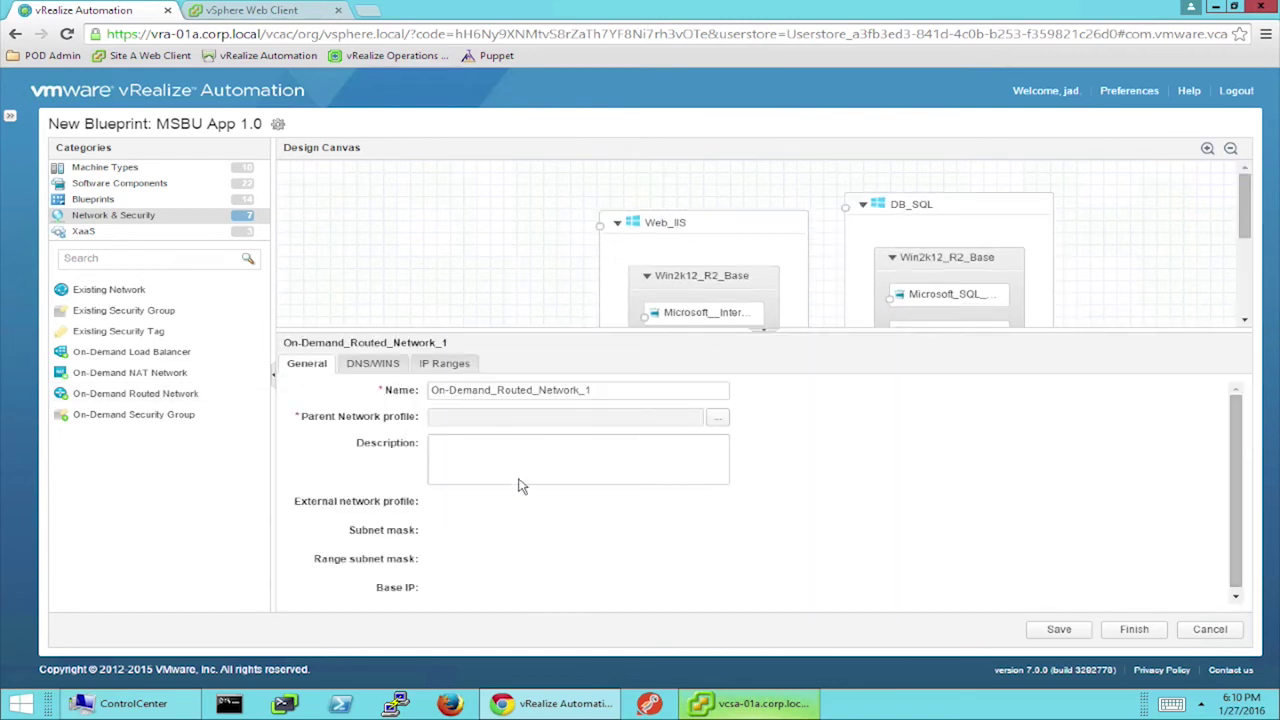
{"action": "left_click", "coordinate": [717, 418]}
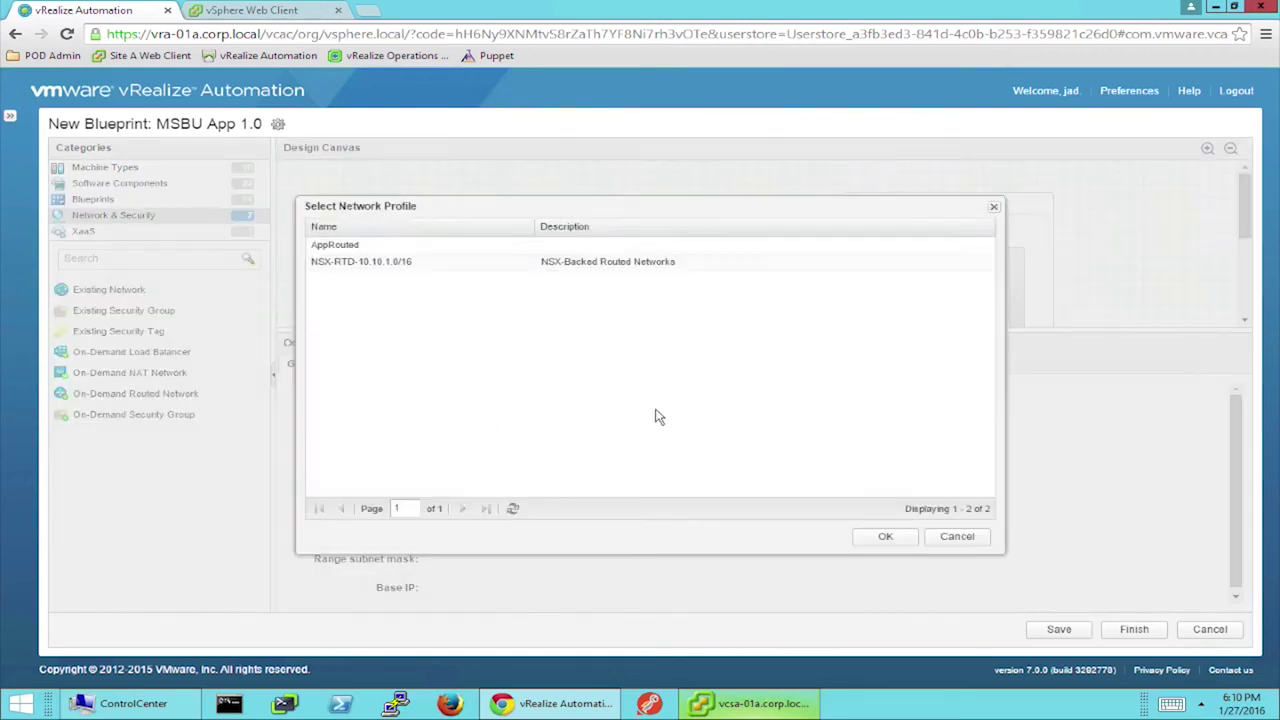
{"action": "left_click", "coordinate": [368, 264]}
{"action": "left_click", "coordinate": [886, 538]}
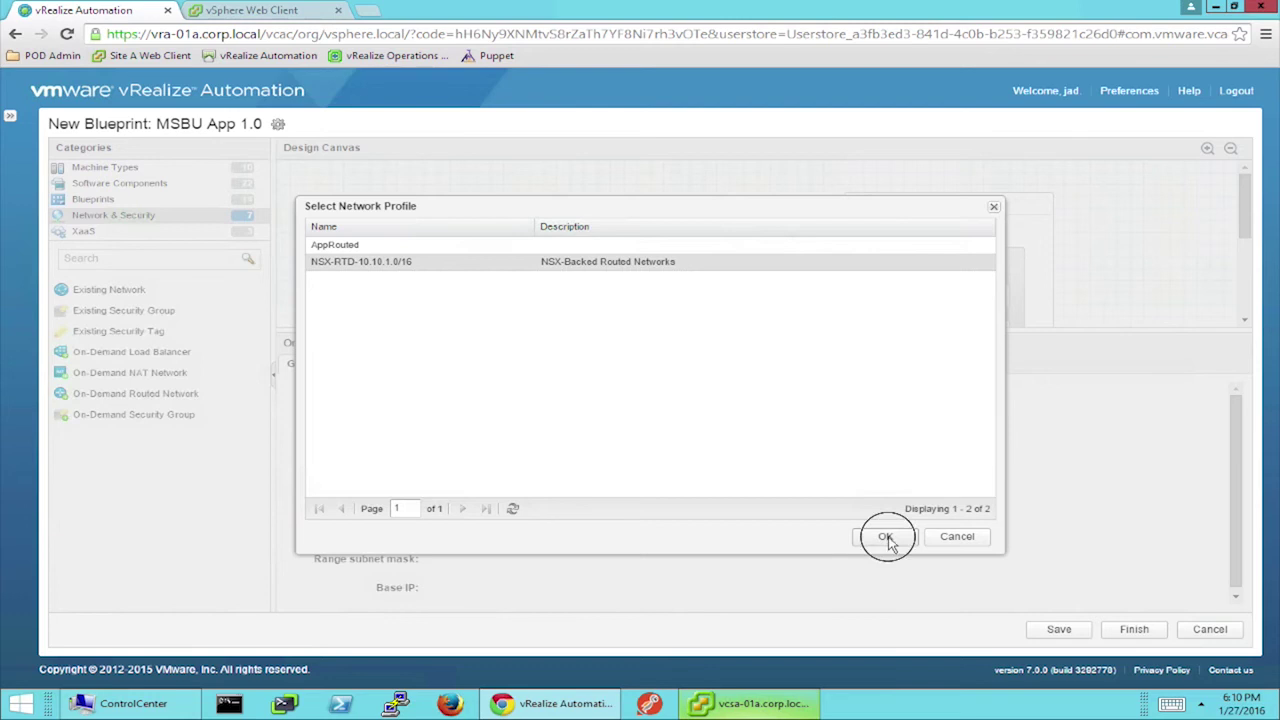
{"action": "left_click", "coordinate": [482, 273]}
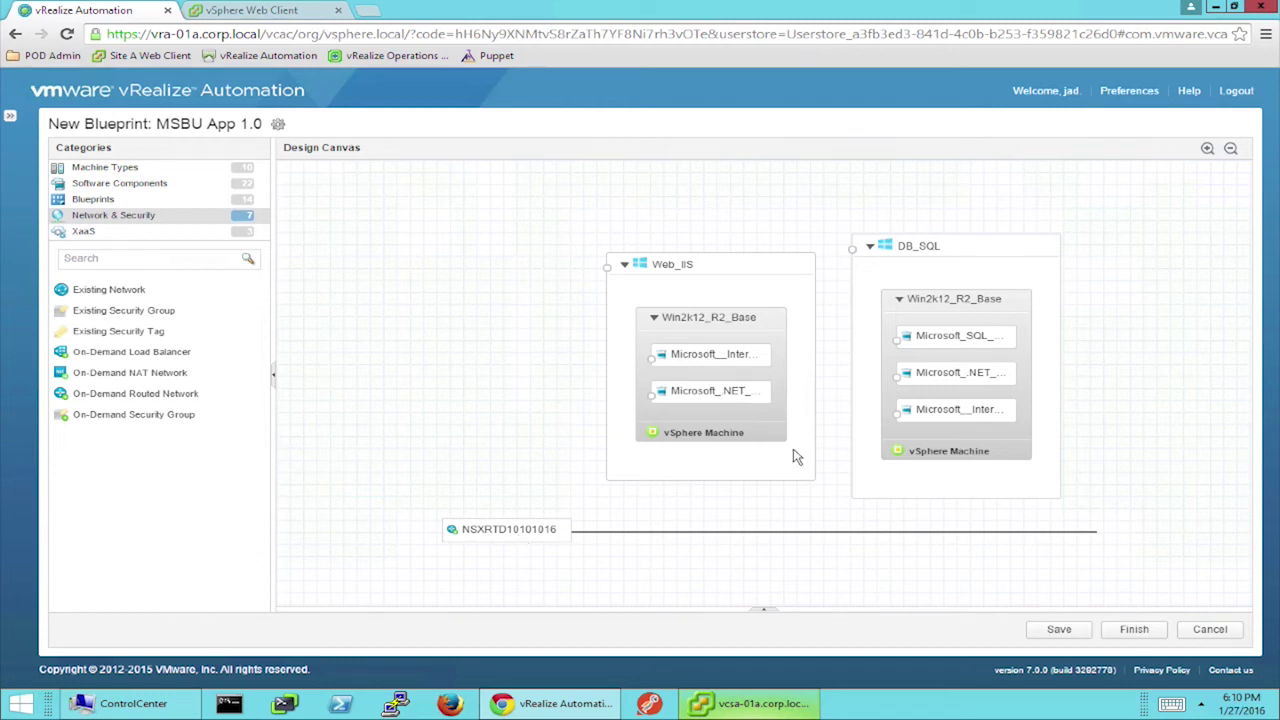
Step: Place an Existing Security Group above the DB_SQL component and assign it the security group SG-DBTier-Prod
{"action": "left_click_drag", "start_coordinate": [130, 309], "coordinate": [997, 212]}
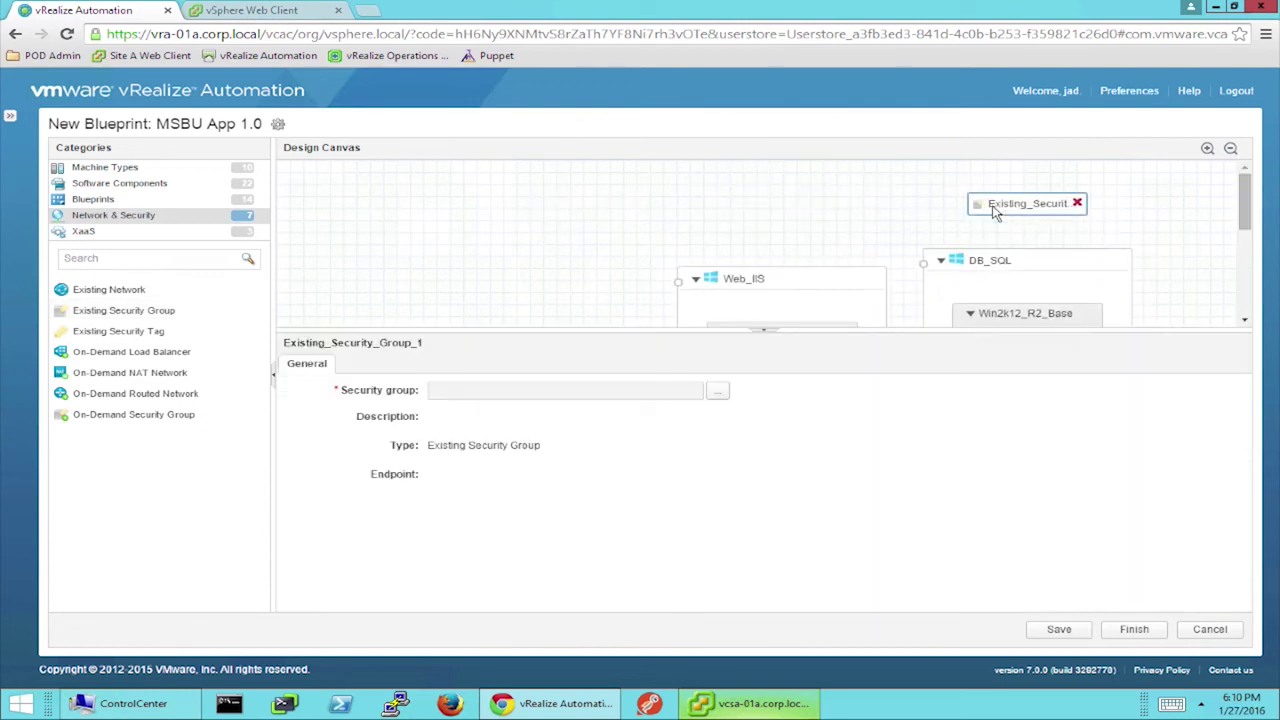
{"action": "left_click", "coordinate": [717, 391]}
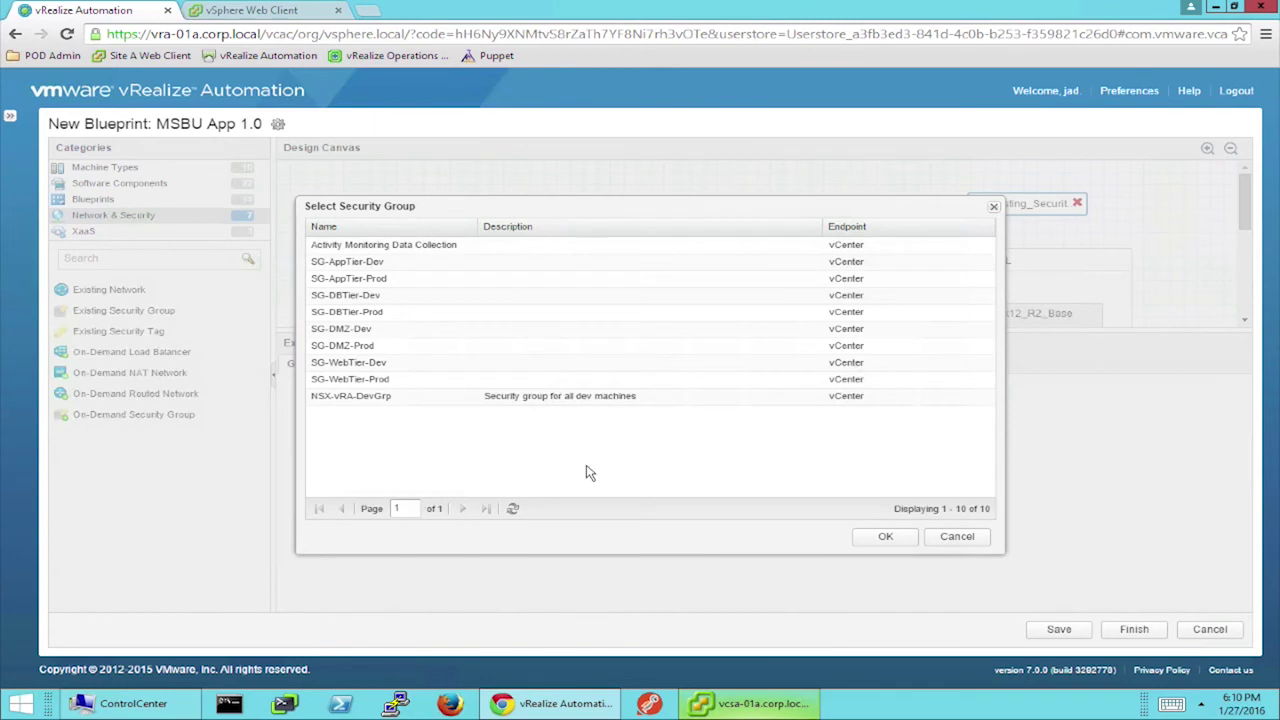
{"action": "left_click", "coordinate": [407, 321]}
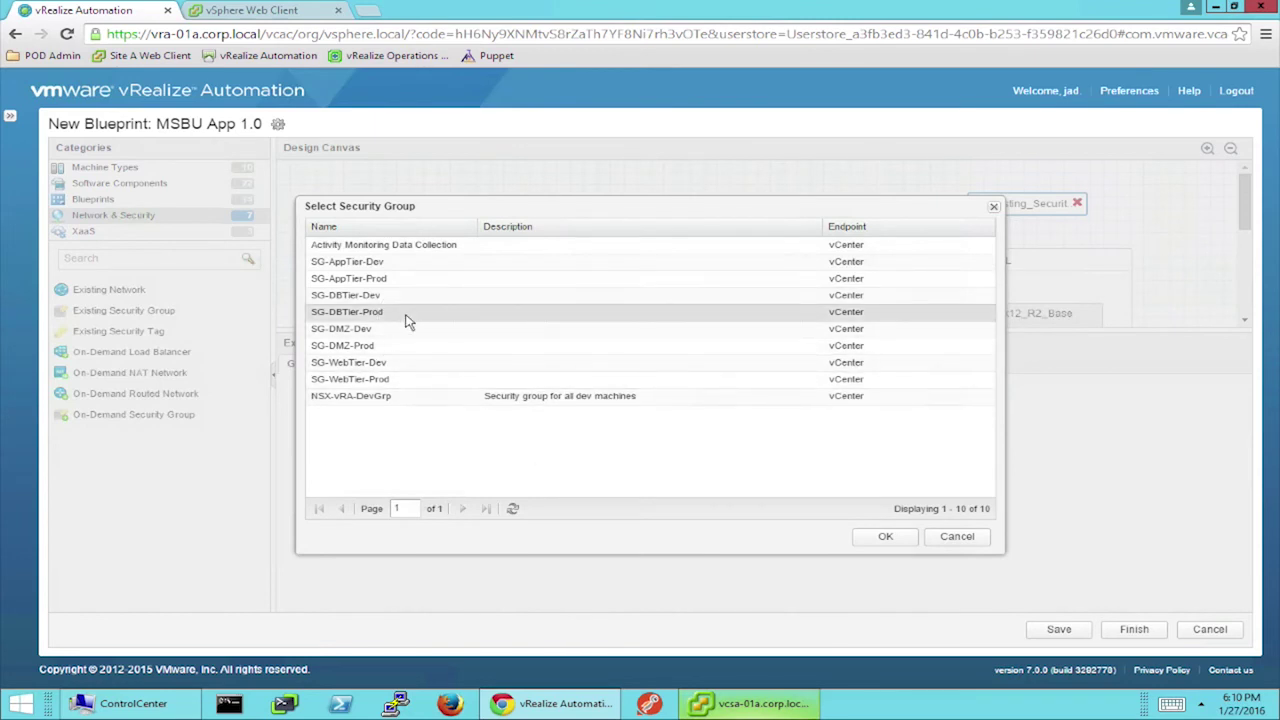
{"action": "left_click", "coordinate": [888, 537]}
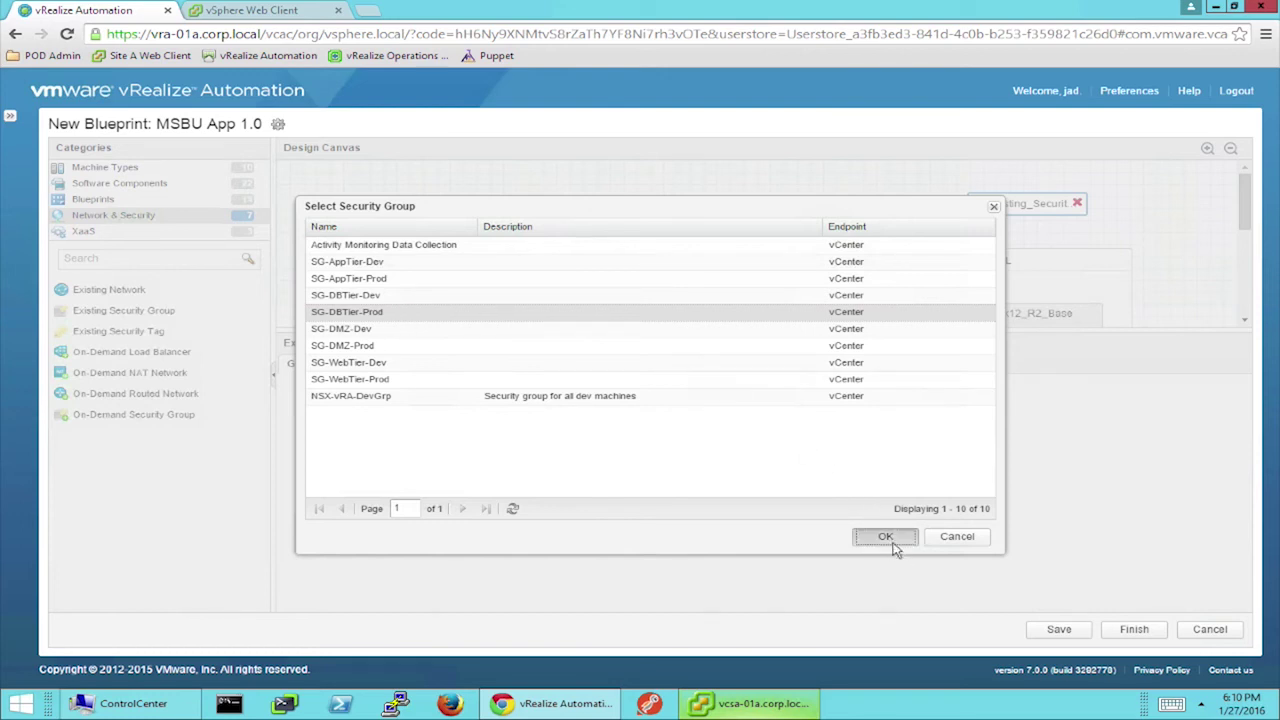
{"action": "left_click", "coordinate": [452, 289]}
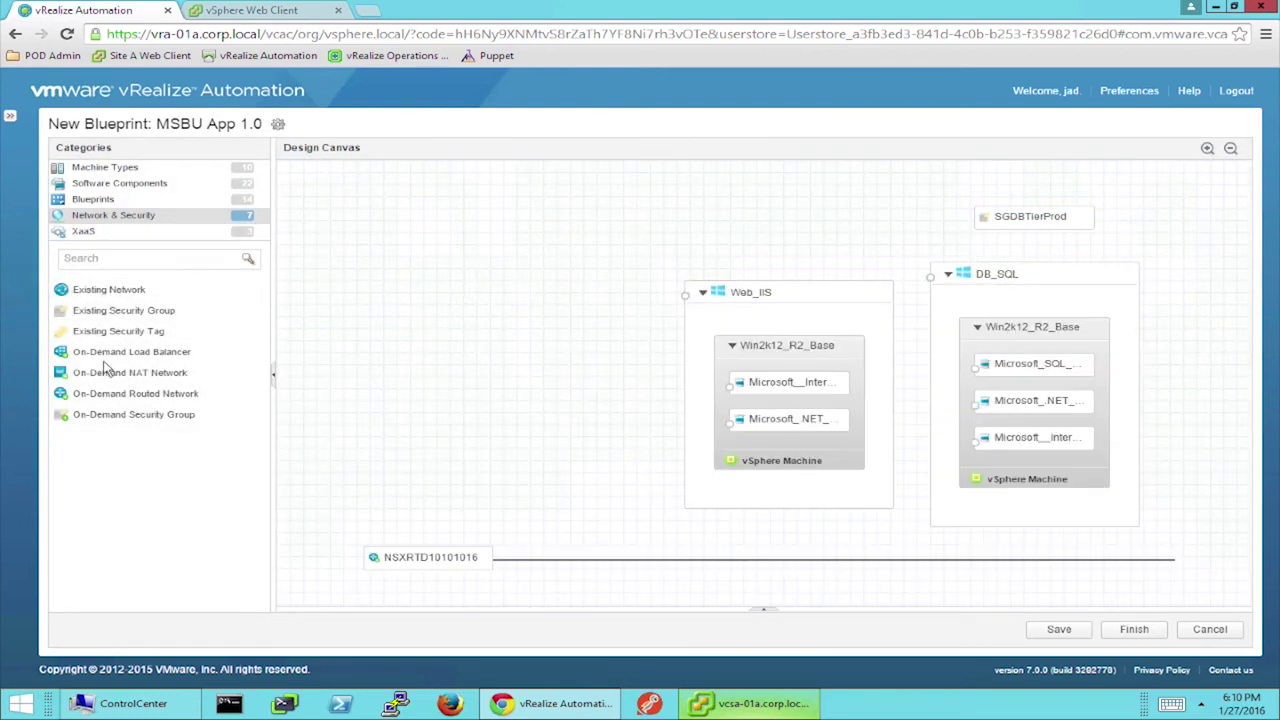
Step: Place another Existing Security Group above the Web_IIS component and assign it the security group SG-WebTier-Prod
{"action": "left_click_drag", "start_coordinate": [112, 311], "coordinate": [734, 210]}
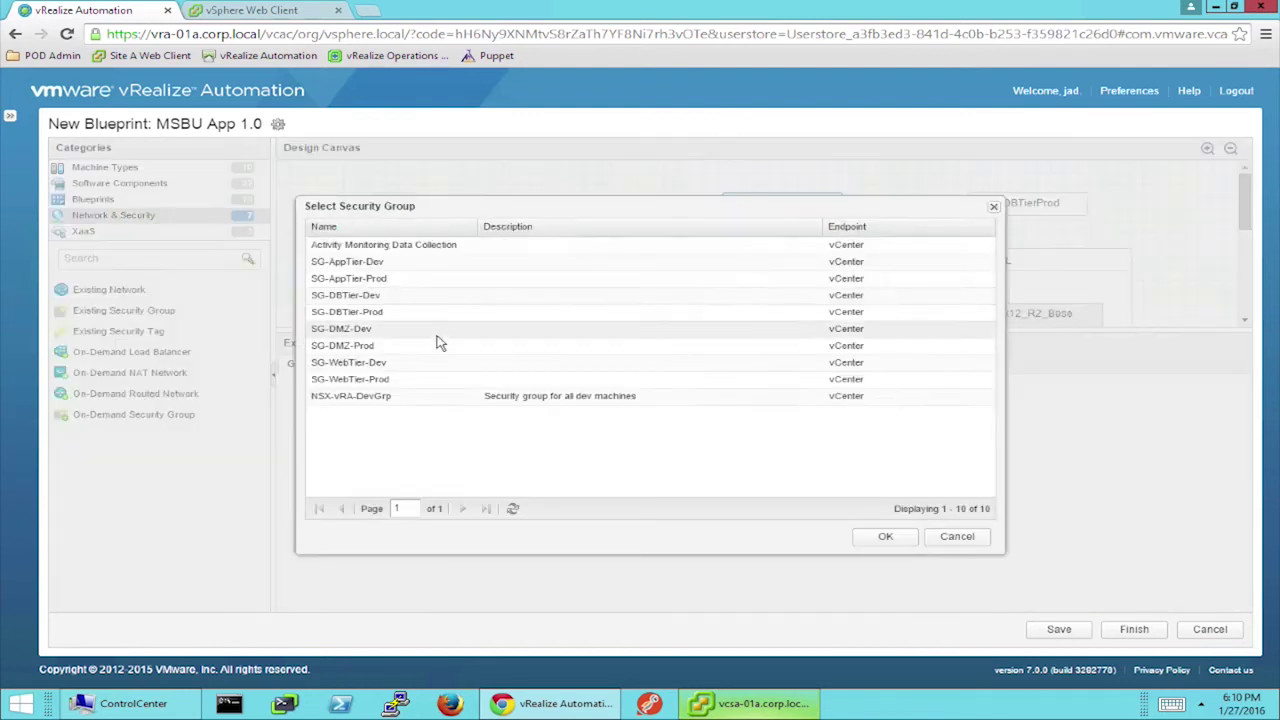
{"action": "left_click", "coordinate": [414, 381]}
{"action": "left_click", "coordinate": [904, 537]}
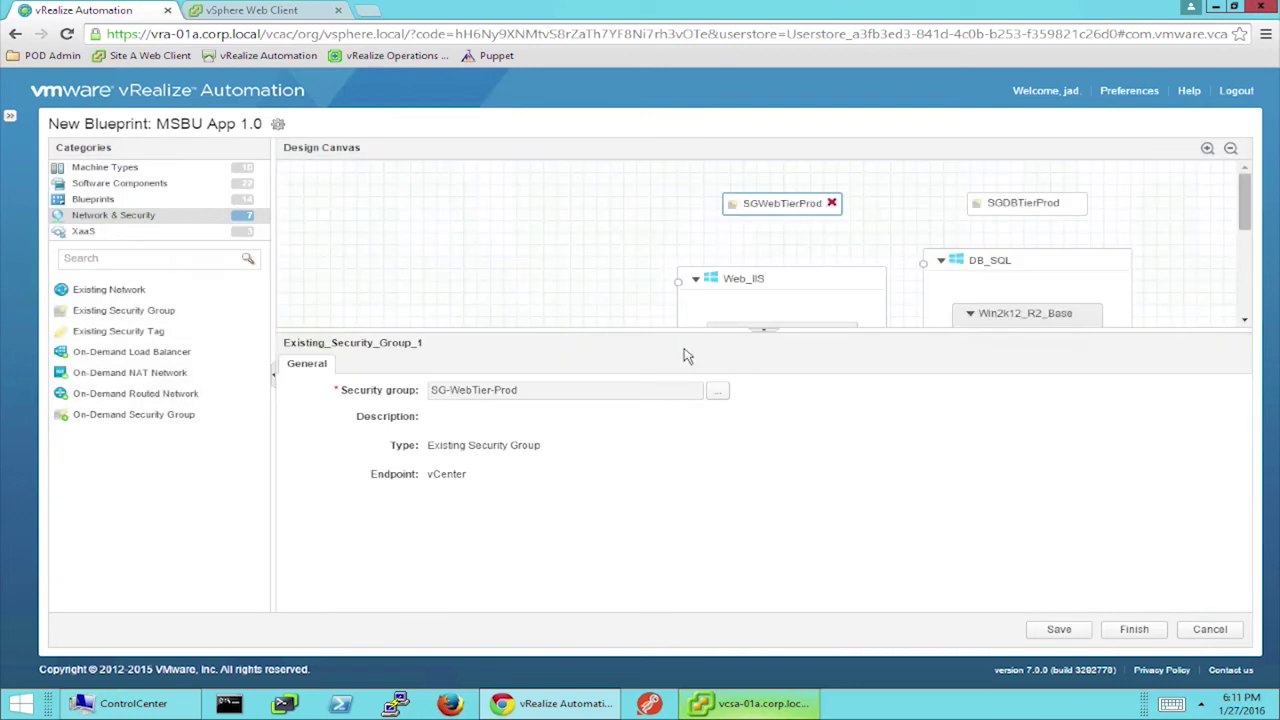
{"action": "left_click", "coordinate": [478, 264]}
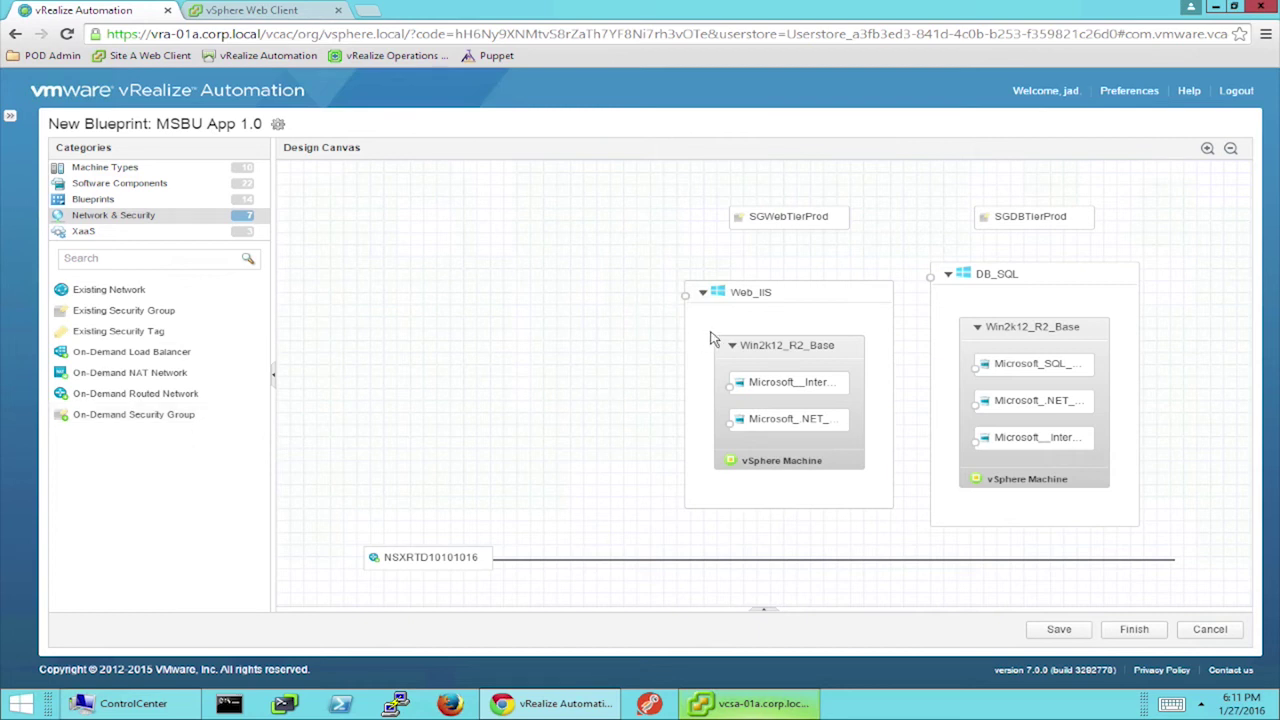
Step: Connect the Web_IIS machine to the NSXRTD10101016 network with Static IP assignment and apply the SG-WebTier-Prod security group to it
{"action": "left_click", "coordinate": [790, 325]}
{"action": "left_click", "coordinate": [796, 323]}
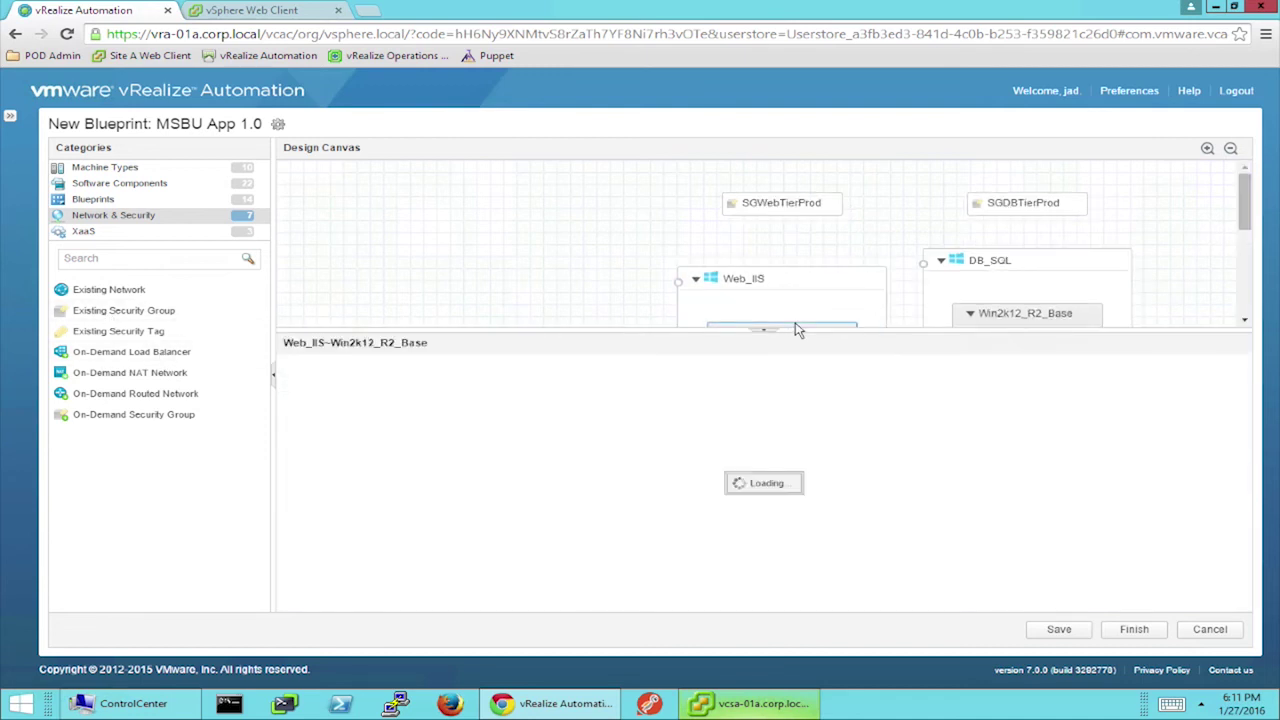
{"action": "left_click_drag", "start_coordinate": [770, 335], "coordinate": [770, 430]}
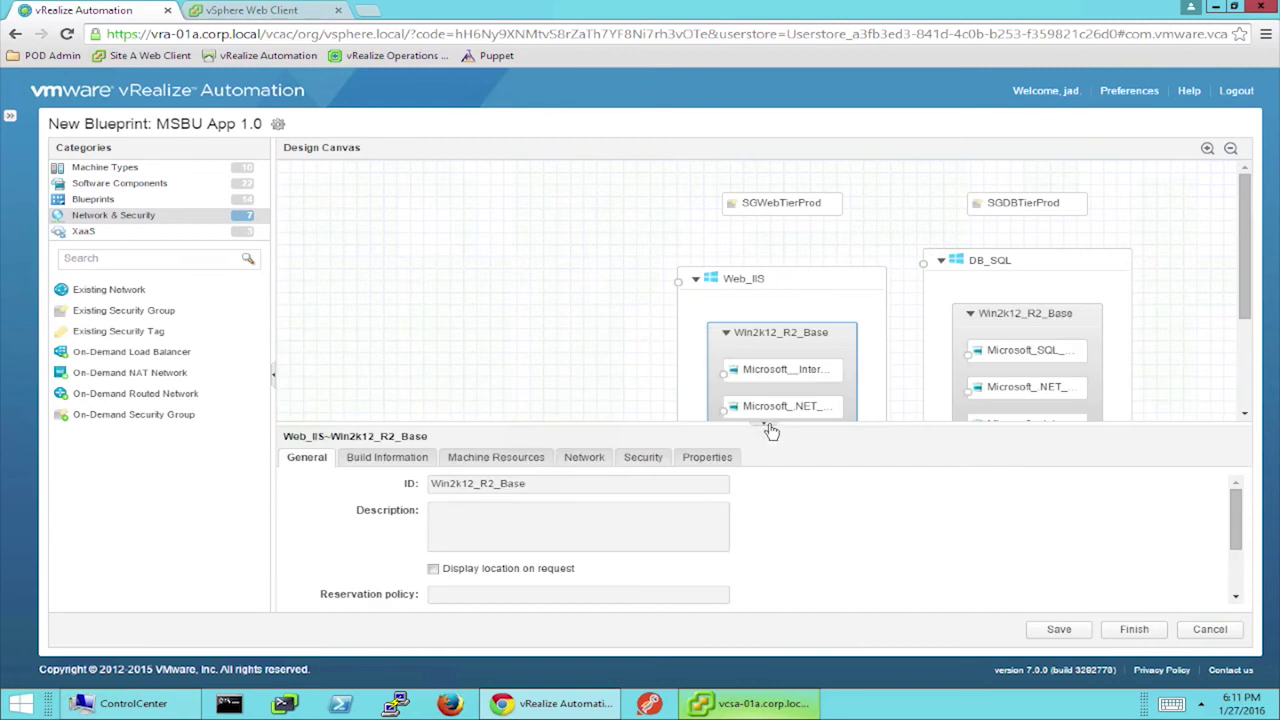
{"action": "left_click", "coordinate": [579, 460]}
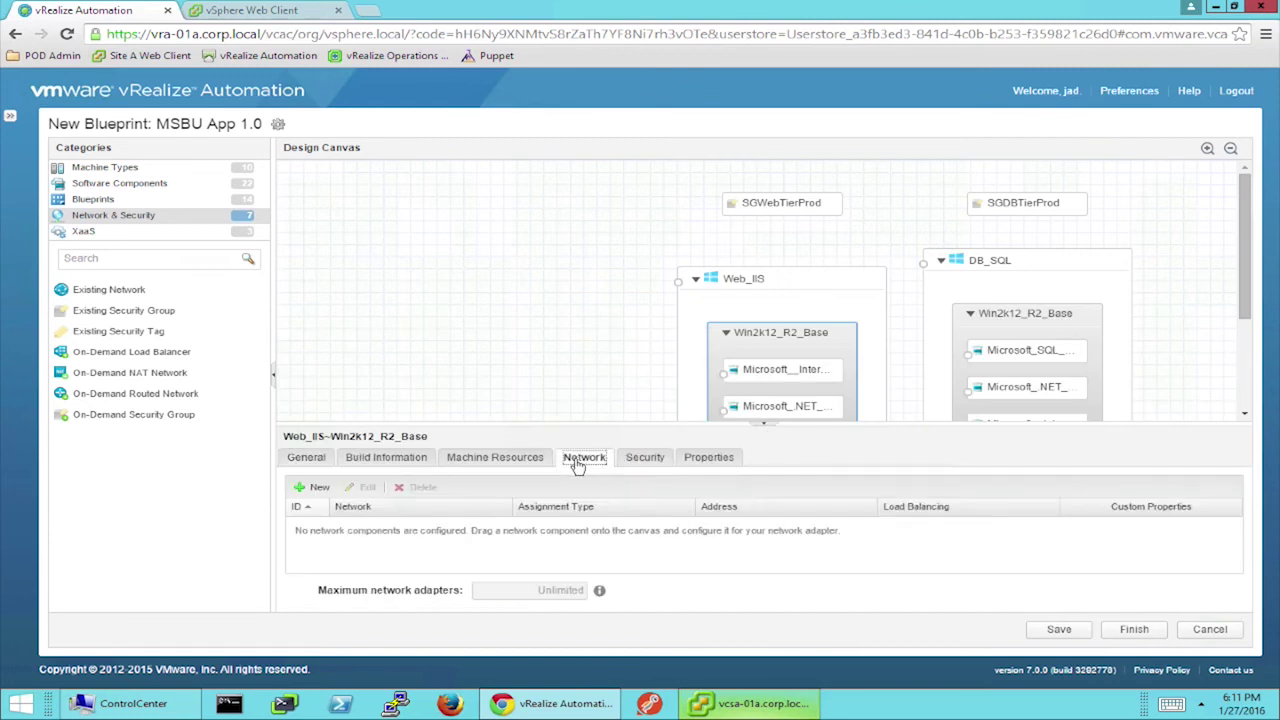
{"action": "left_click", "coordinate": [312, 487]}
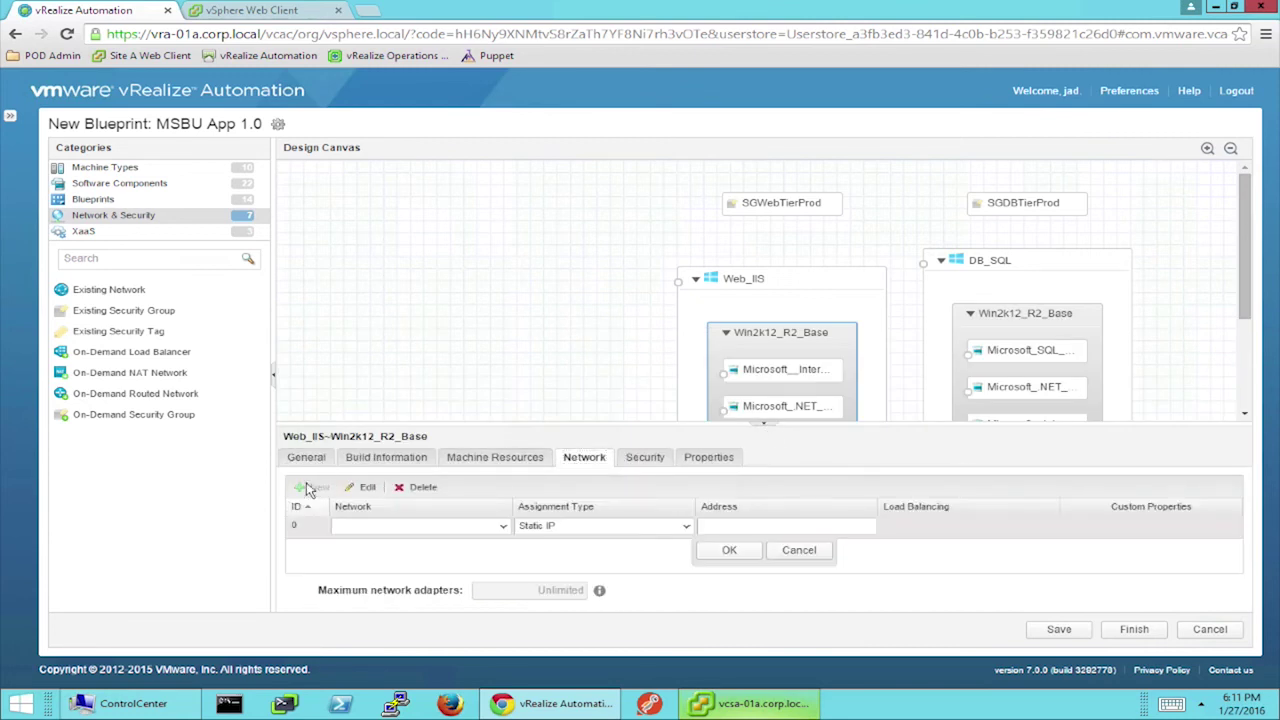
{"action": "left_click", "coordinate": [473, 526]}
{"action": "left_click", "coordinate": [400, 558]}
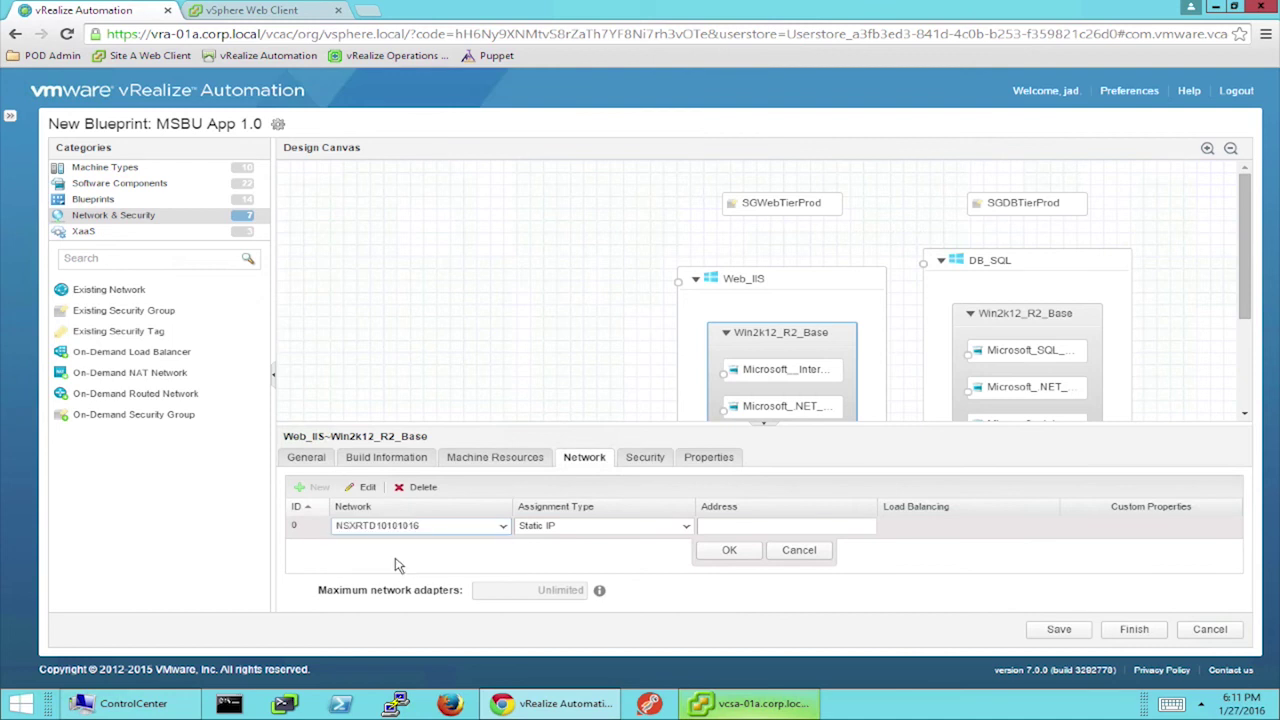
{"action": "left_click", "coordinate": [729, 550]}
{"action": "left_click", "coordinate": [645, 458]}
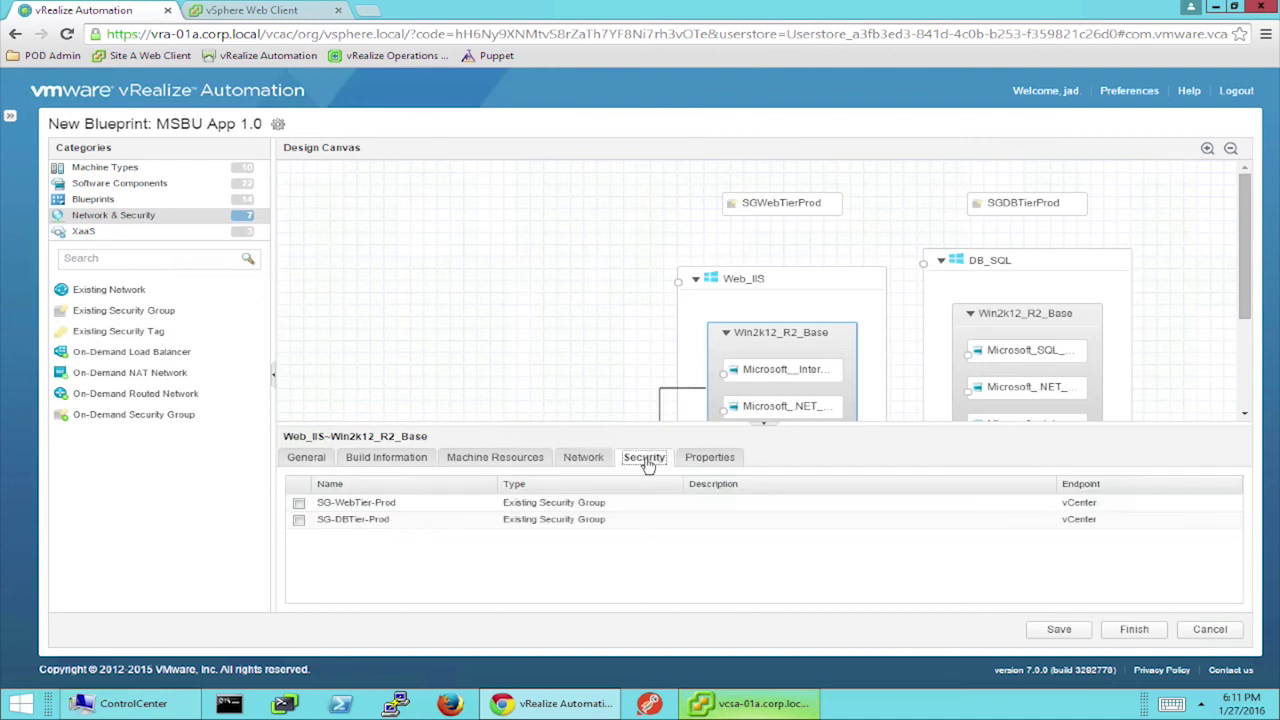
{"action": "left_click", "coordinate": [299, 504]}
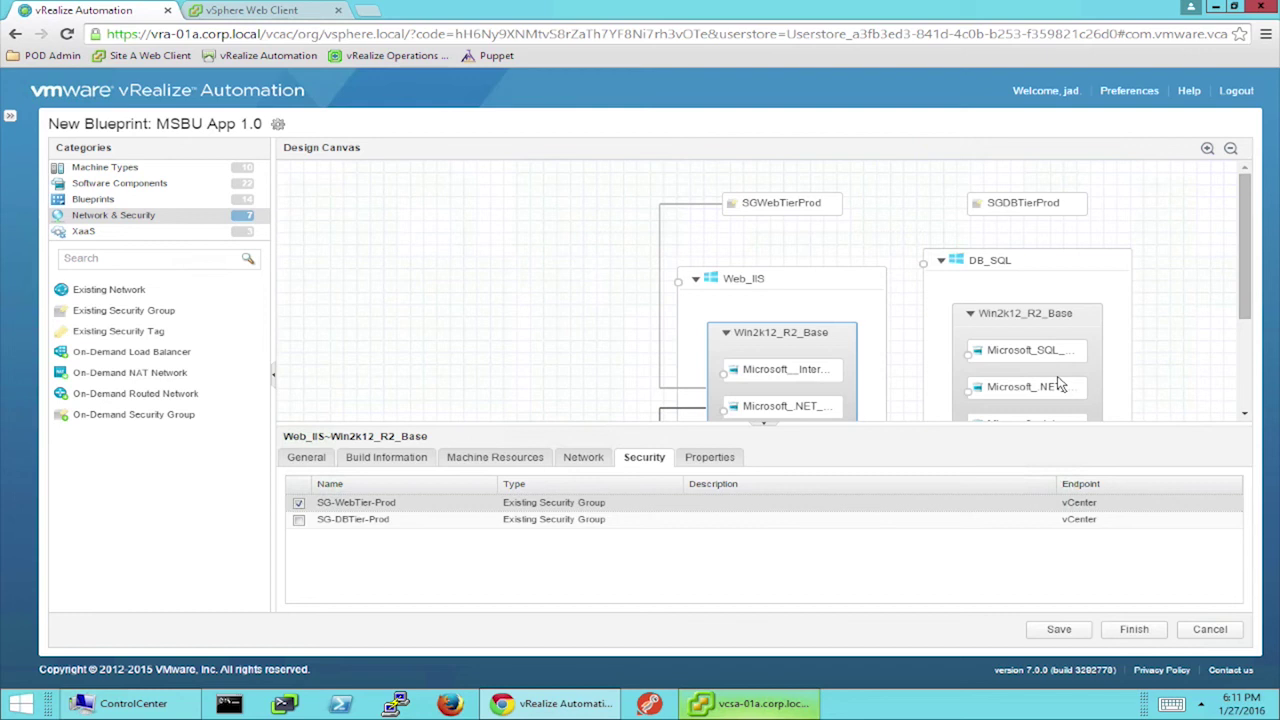
Step: Add a network adapter to the DB_SQL machine on the NSXRTD10101016 network with Static IP assignment
{"action": "left_click", "coordinate": [1031, 330]}
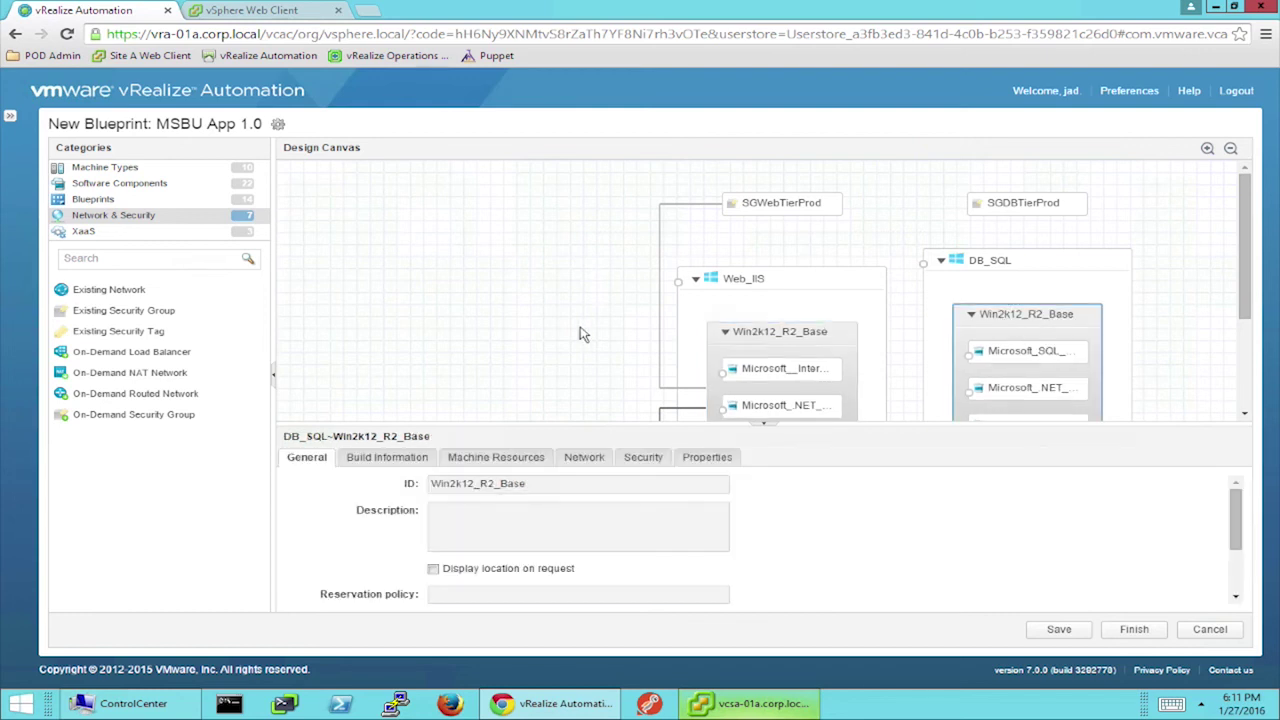
{"action": "left_click", "coordinate": [582, 458]}
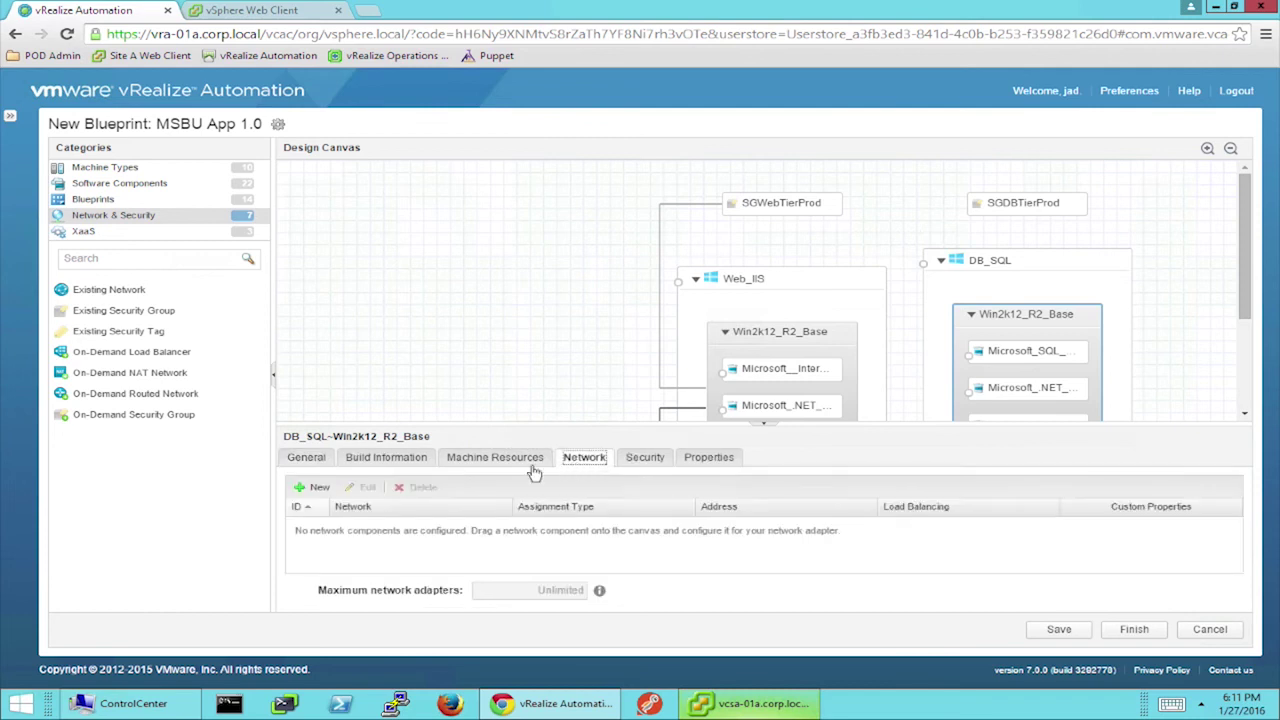
{"action": "left_click", "coordinate": [312, 487]}
{"action": "left_click", "coordinate": [490, 527]}
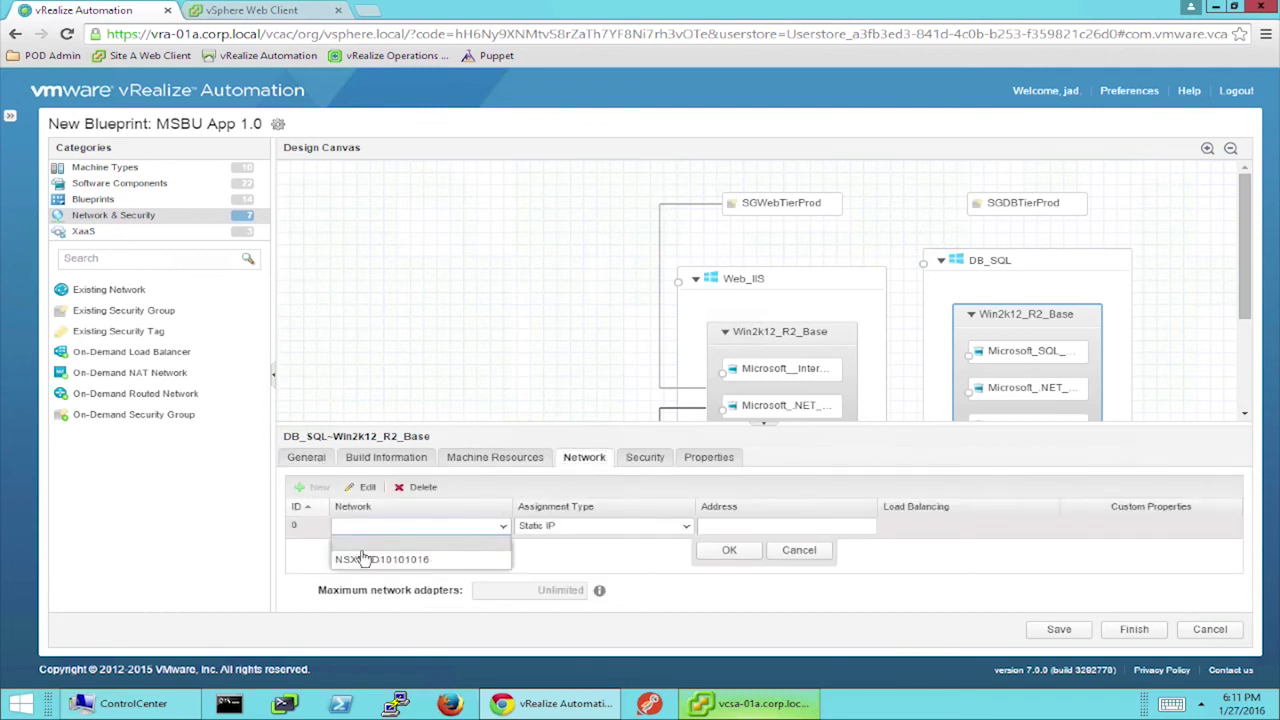
{"action": "left_click", "coordinate": [367, 559]}
{"action": "left_click", "coordinate": [733, 551]}
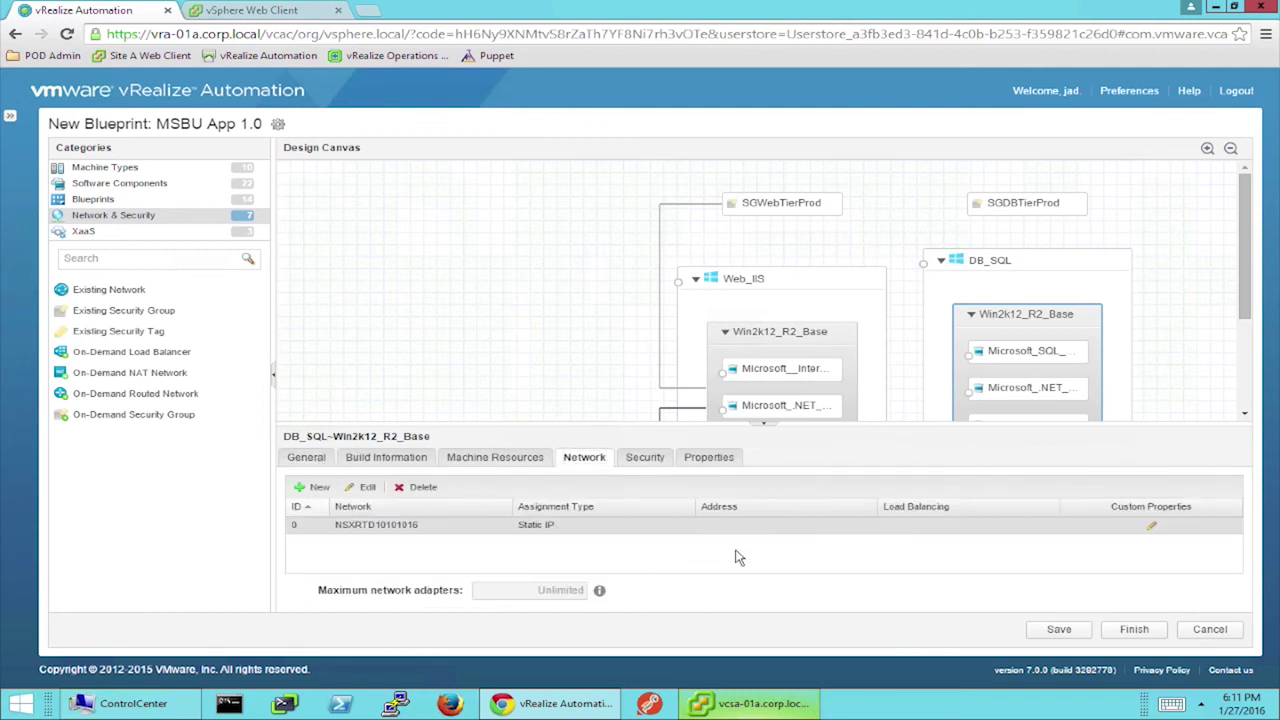
Step: Apply the SG-DBTier-Prod security group to the DB_SQL machine and save the blueprint
{"action": "left_click", "coordinate": [642, 458]}
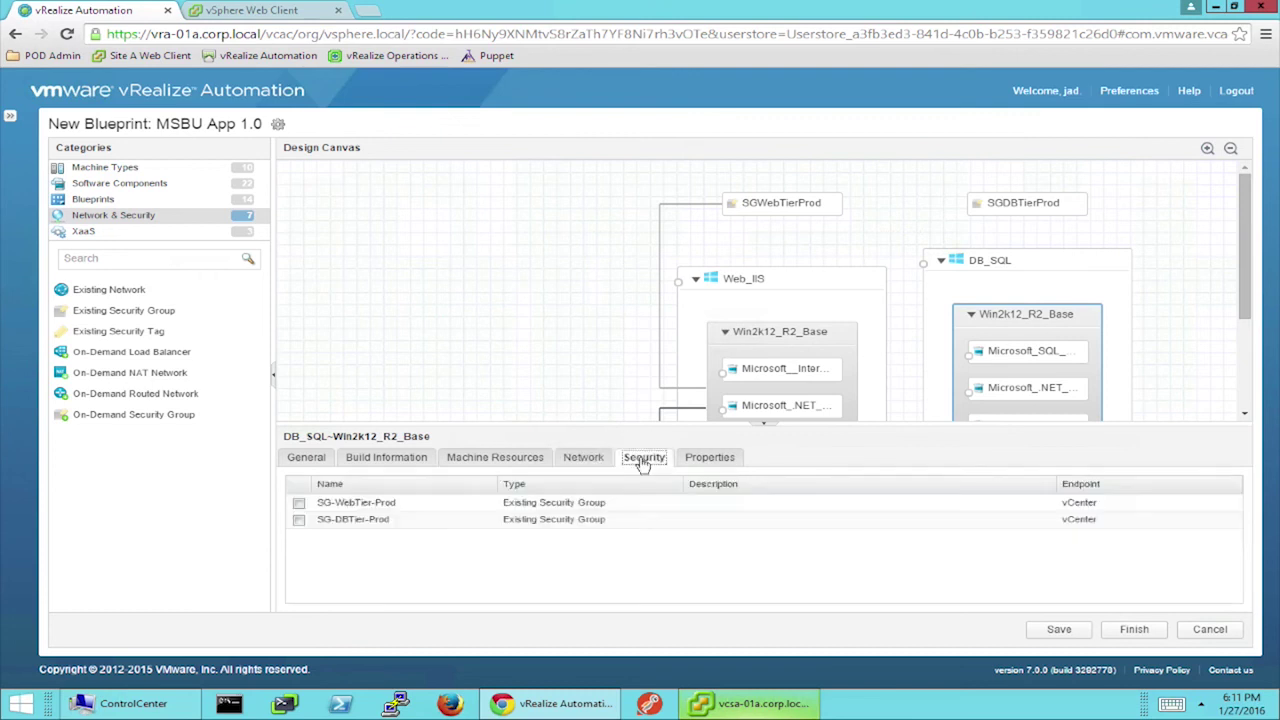
{"action": "left_click", "coordinate": [299, 521]}
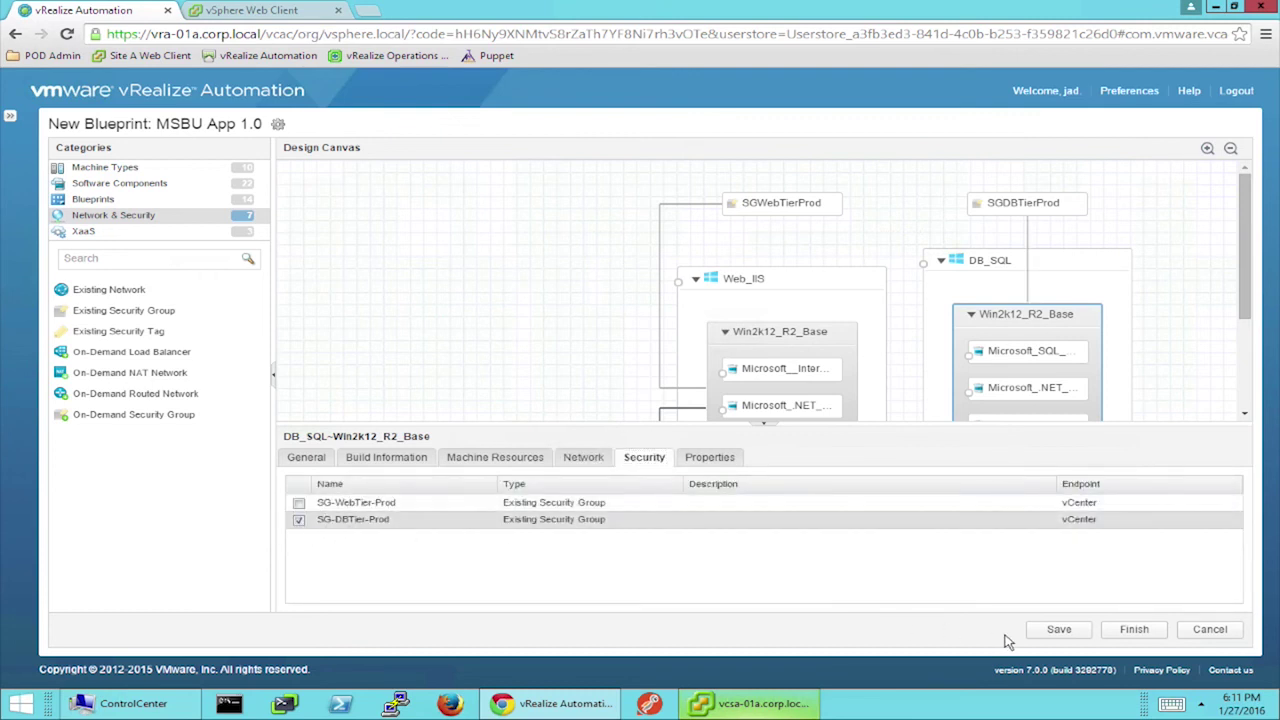
{"action": "left_click", "coordinate": [1046, 632]}
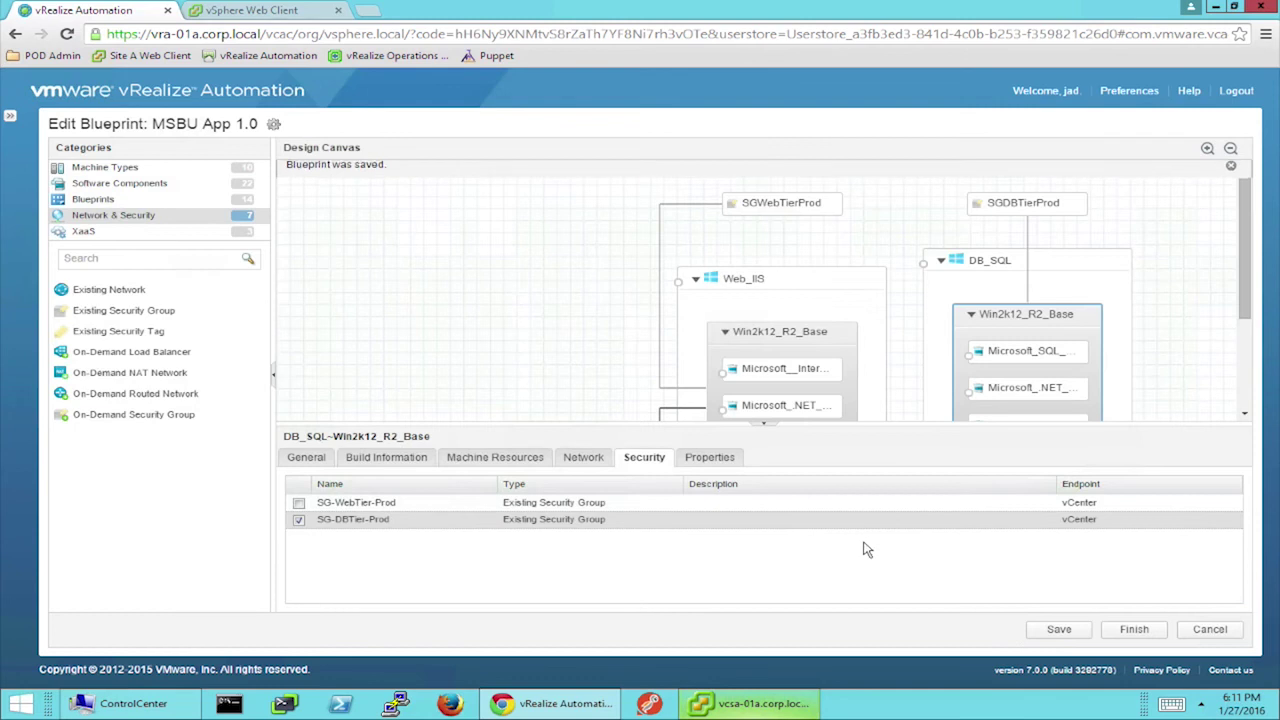
{"action": "left_click", "coordinate": [409, 318]}
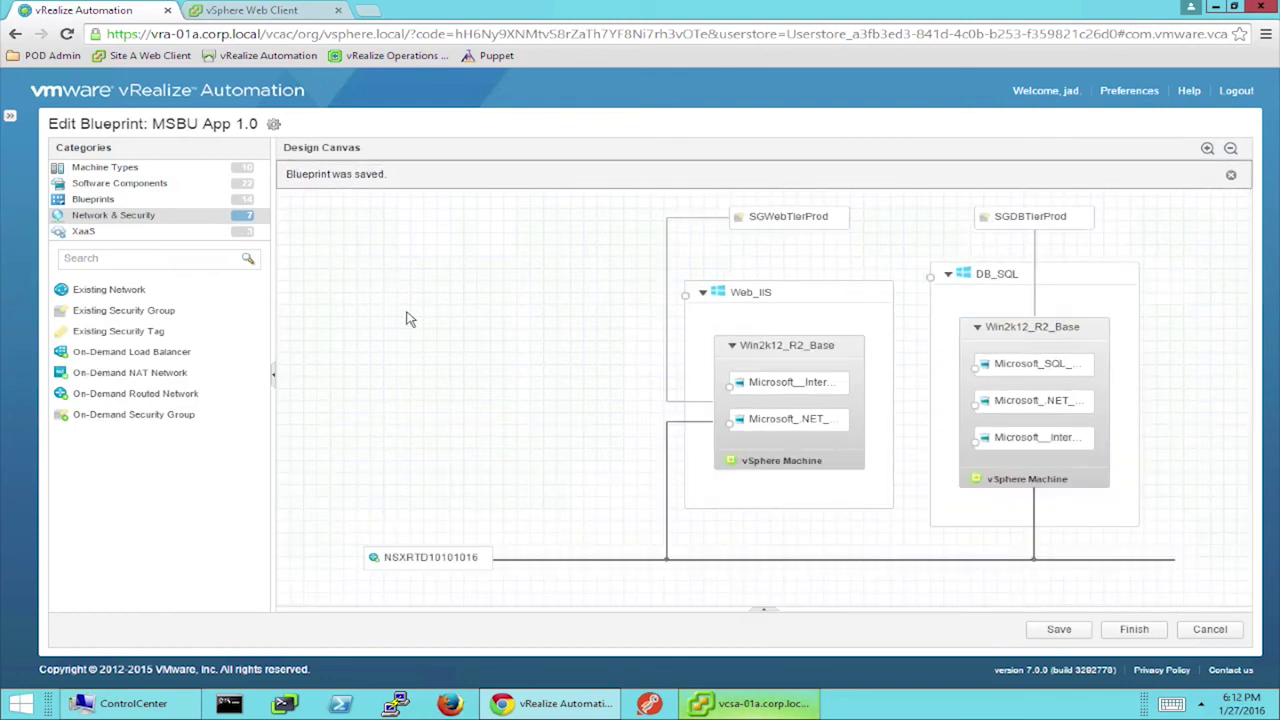
{"action": "left_click", "coordinate": [475, 398]}
Step: Place an On-Demand Load Balancer beside Web_IIS, targeting its Win2k12_R2_Base machine, with NIC 0:NSXRTD10101016 and the VIP on the same routed network
{"action": "left_click_drag", "start_coordinate": [122, 352], "coordinate": [555, 392]}
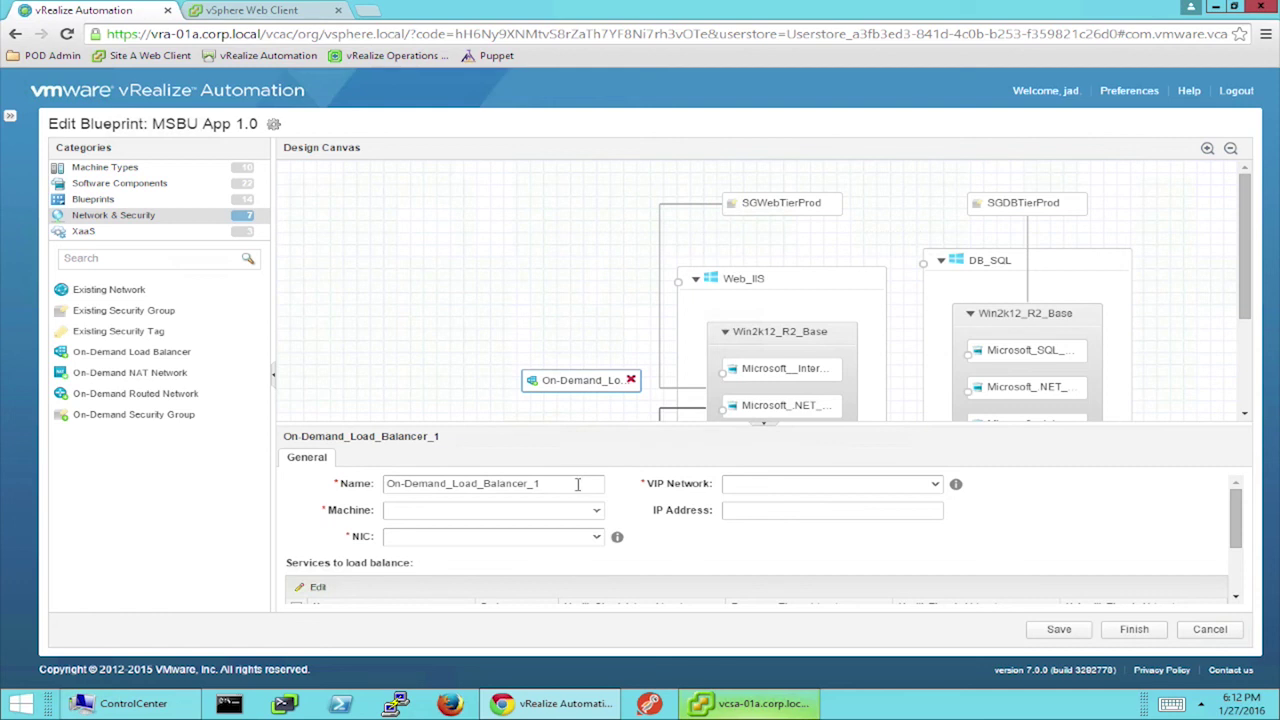
{"action": "left_click", "coordinate": [594, 512]}
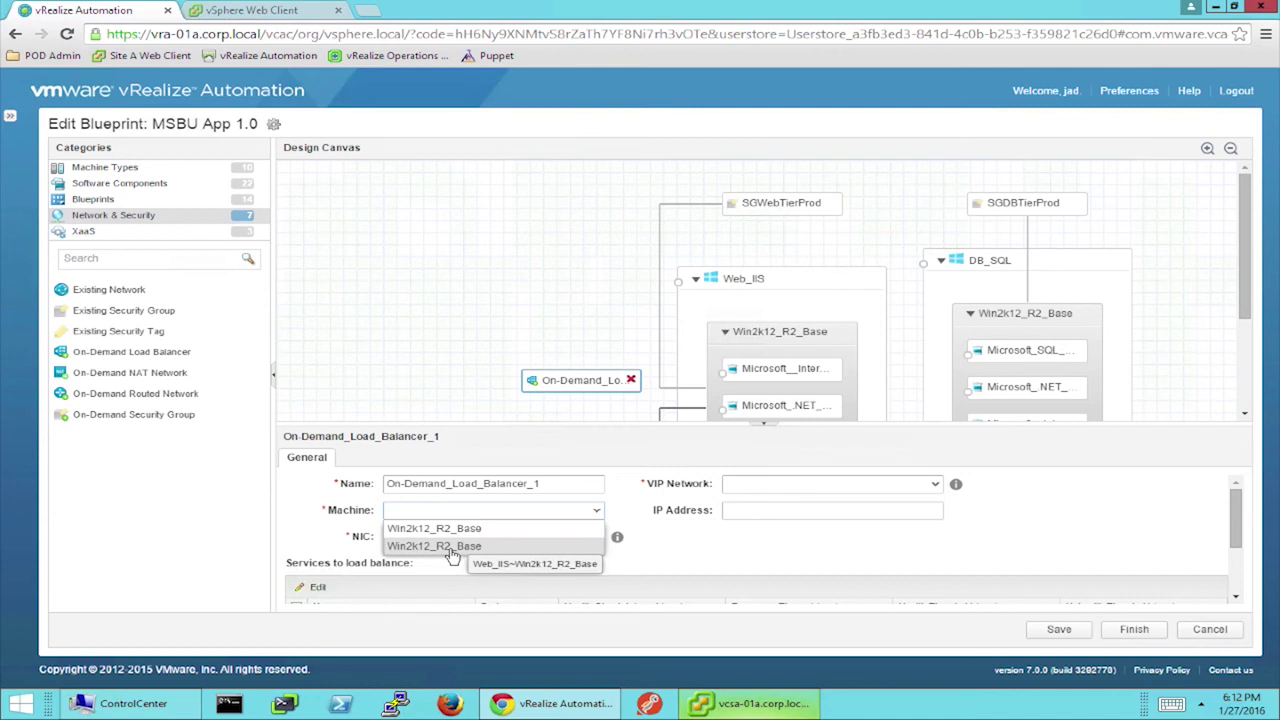
{"action": "left_click", "coordinate": [452, 546]}
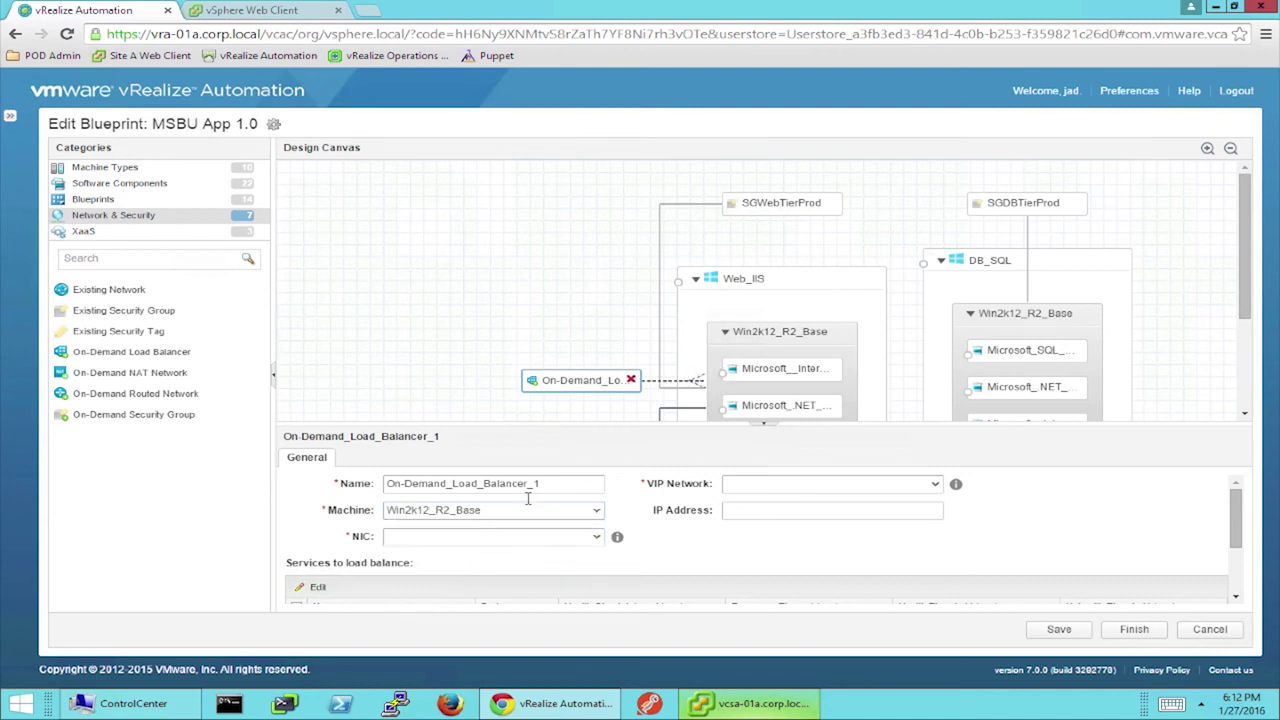
{"action": "left_click", "coordinate": [520, 540]}
{"action": "left_click", "coordinate": [457, 552]}
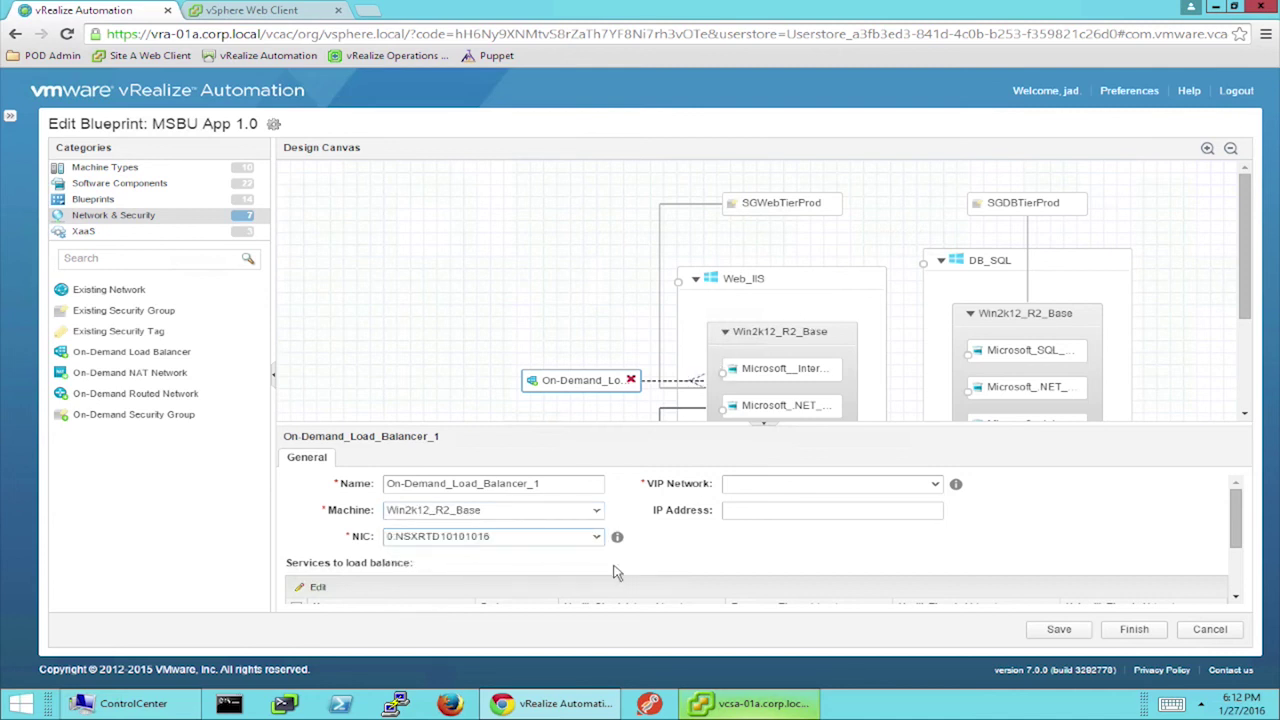
{"action": "left_click", "coordinate": [752, 486]}
{"action": "left_click", "coordinate": [757, 508]}
Step: Enable load balancing for the HTTP, HTTPS and TCP services and save the blueprint
{"action": "scroll", "coordinate": [620, 543], "scroll_direction": "down", "scroll_amount": 2}
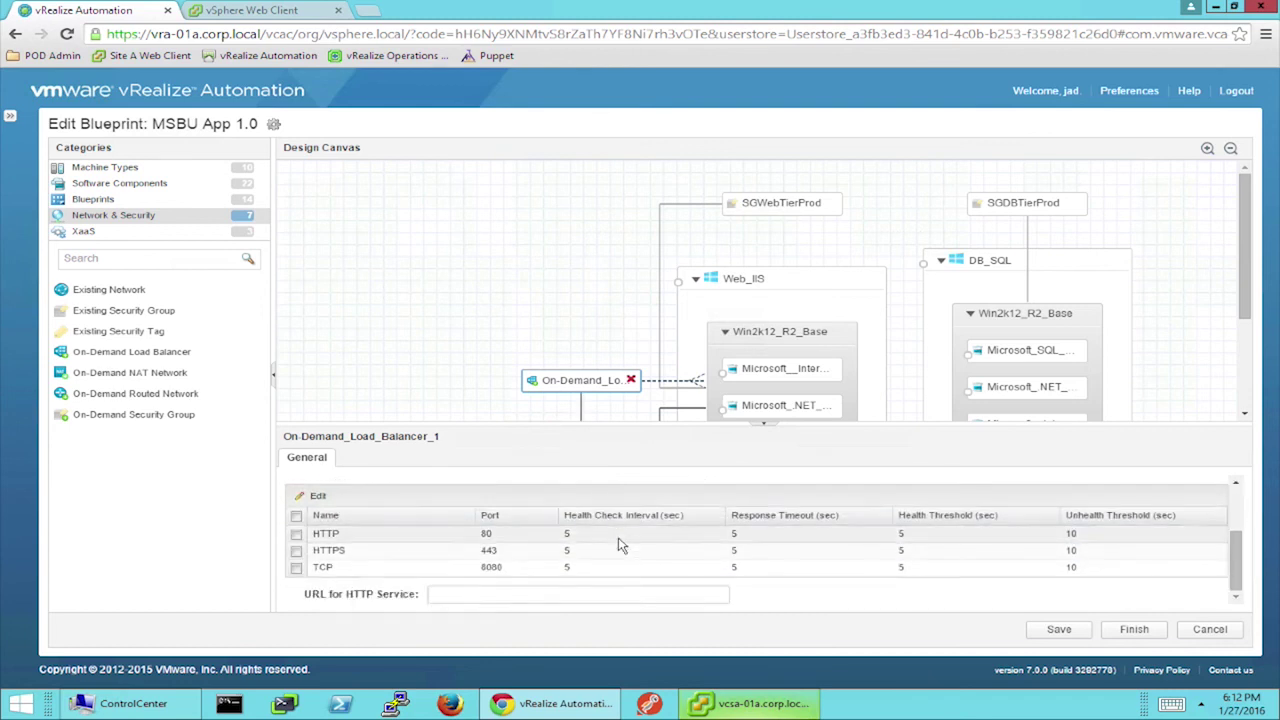
{"action": "left_click", "coordinate": [296, 518]}
{"action": "left_click", "coordinate": [1060, 630]}
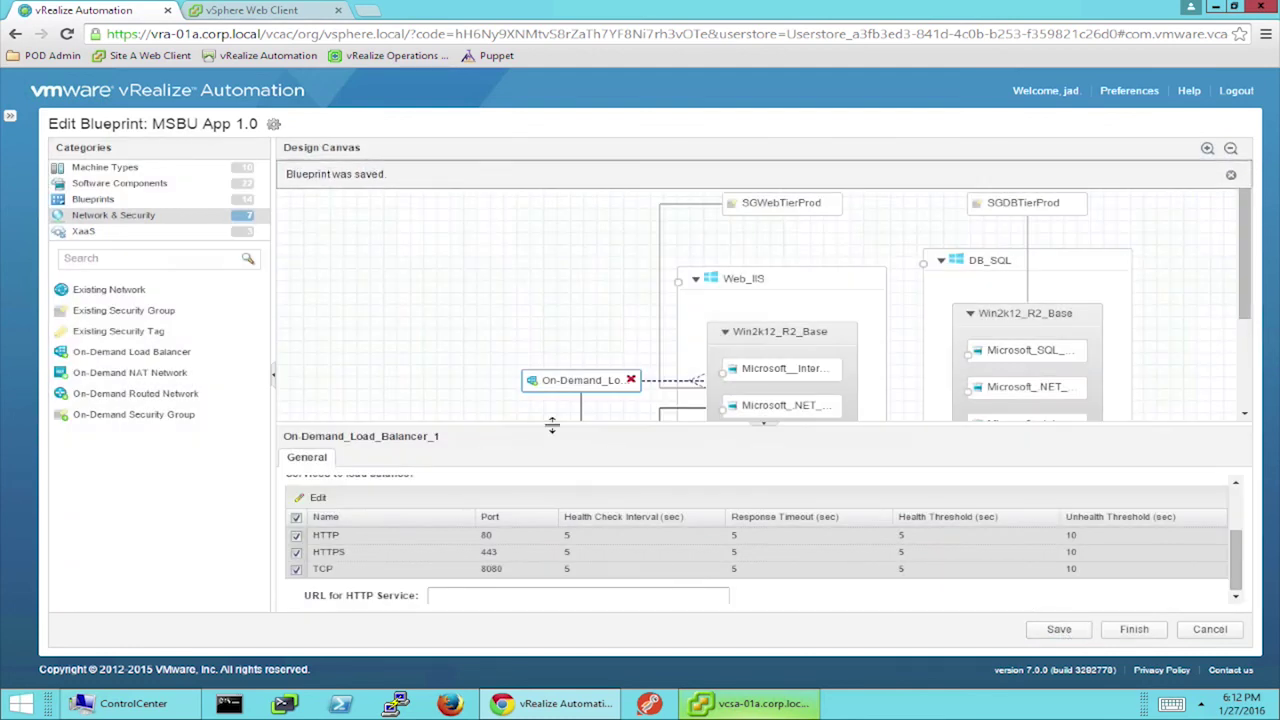
{"action": "left_click", "coordinate": [423, 344]}
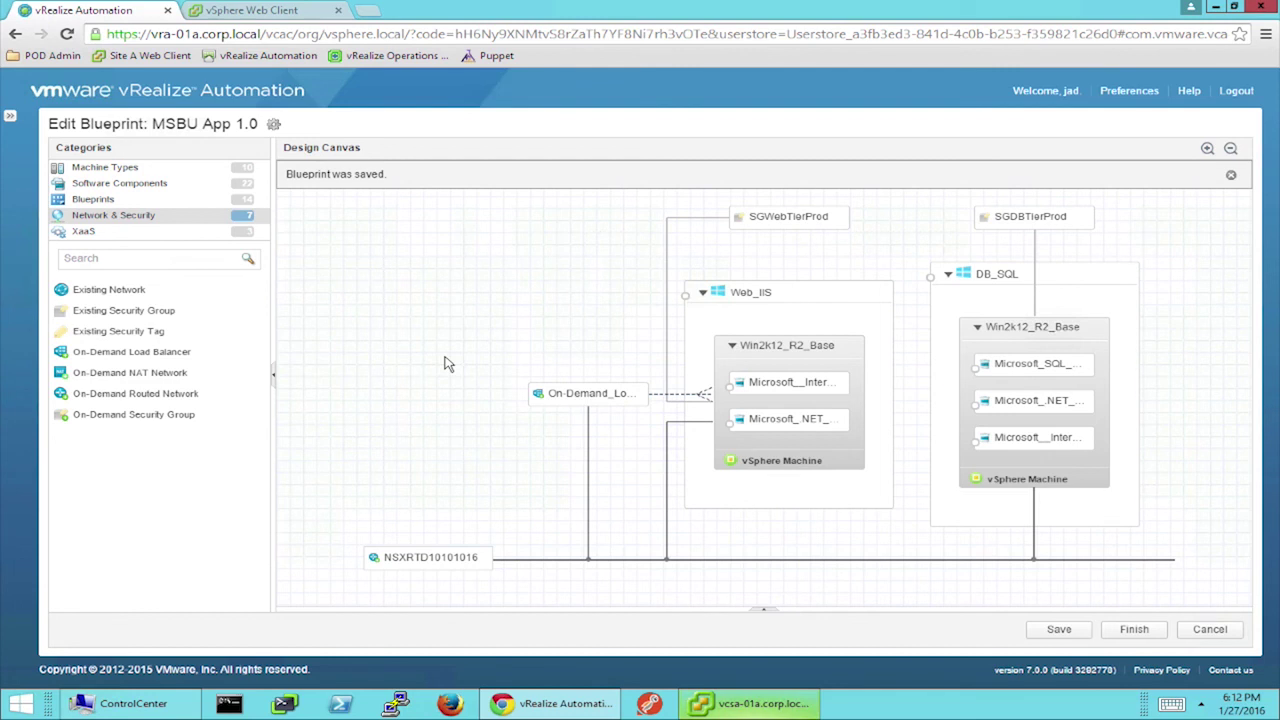
Step: Finish editing the blueprint and publish MSBU App 1.0 from the blueprint list
{"action": "left_click", "coordinate": [1127, 629]}
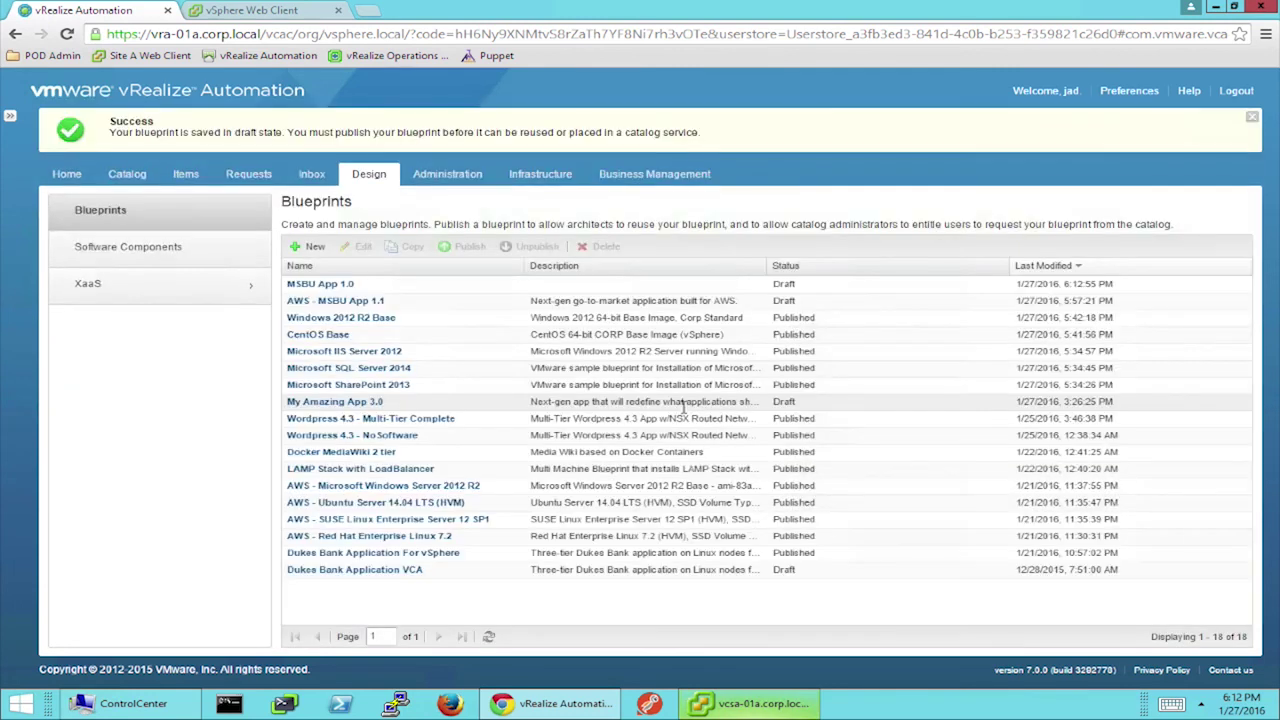
{"action": "left_click", "coordinate": [418, 290]}
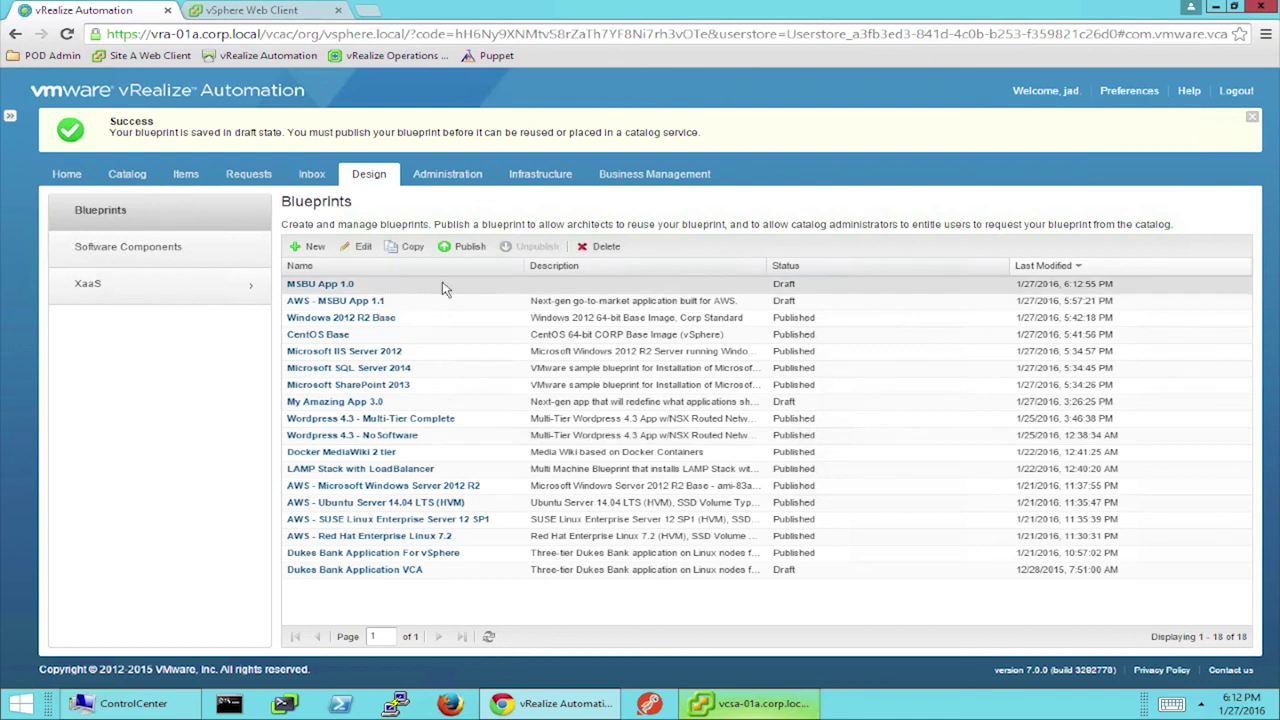
{"action": "left_click", "coordinate": [469, 246]}
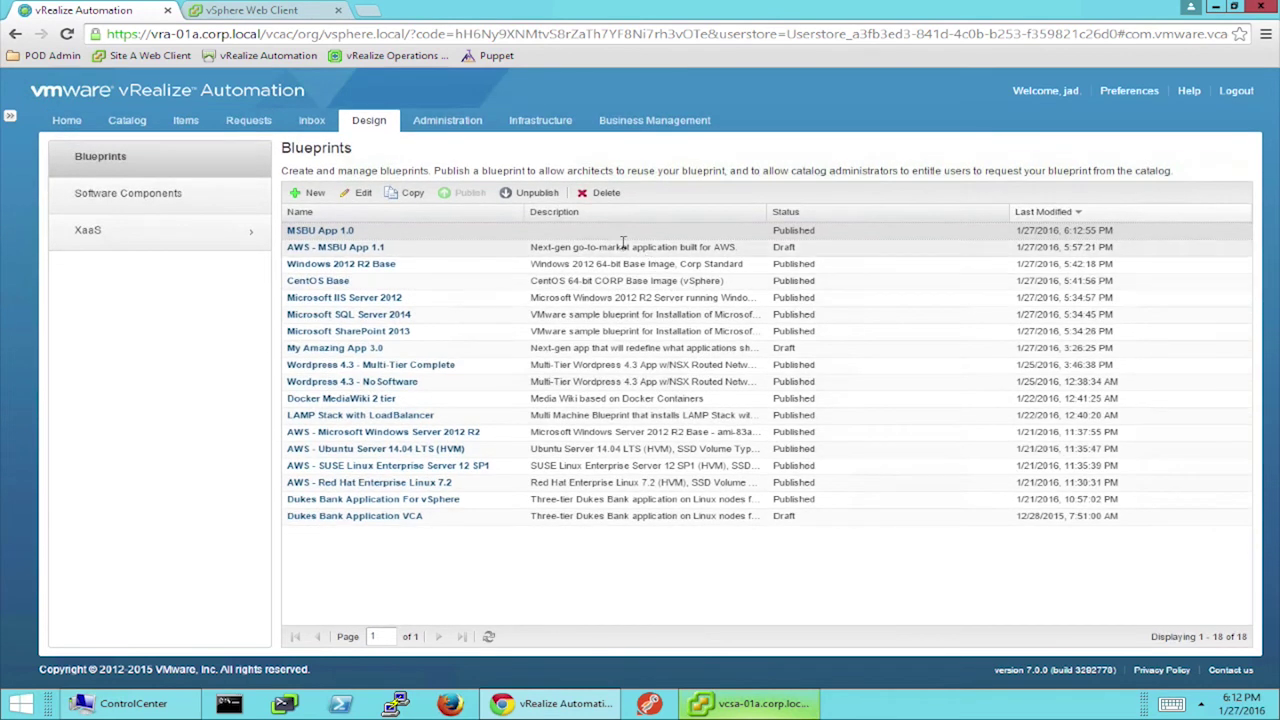
Step: Open the AWS - MSBU App 1.1 blueprint and expand its web and database tiers to examine their machines and software components
{"action": "left_click", "coordinate": [352, 249]}
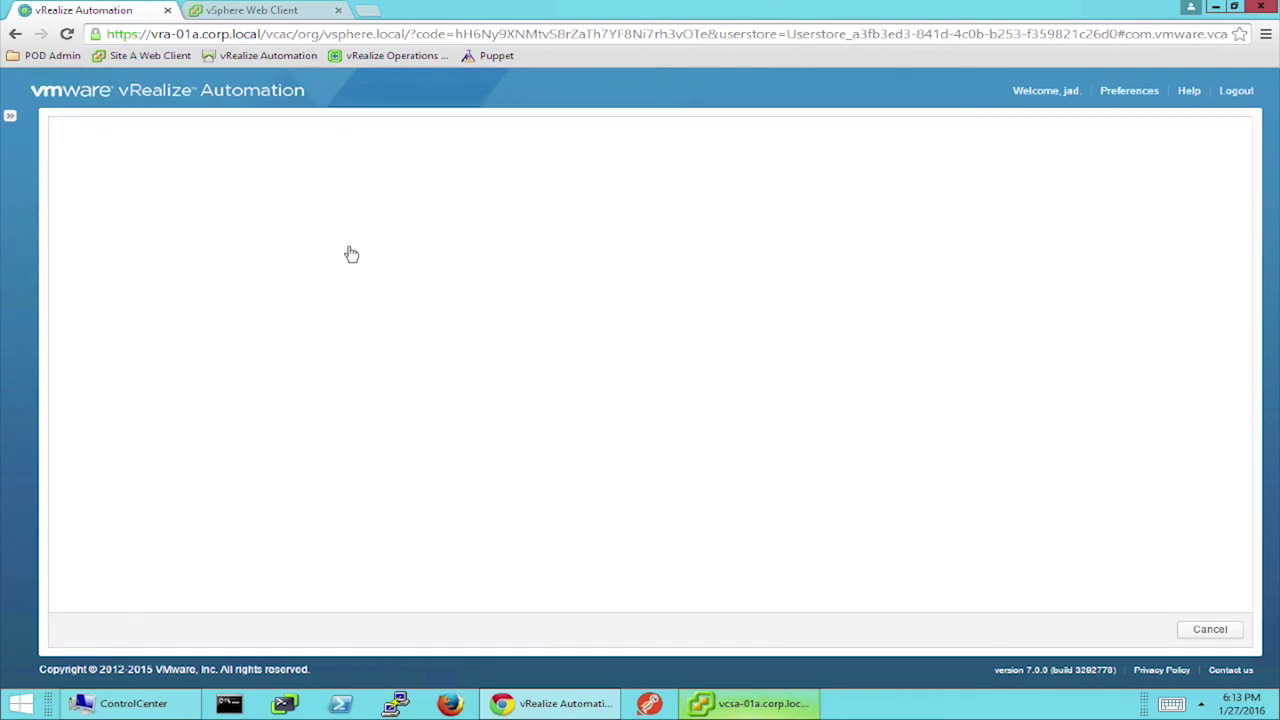
{"action": "left_click", "coordinate": [586, 384]}
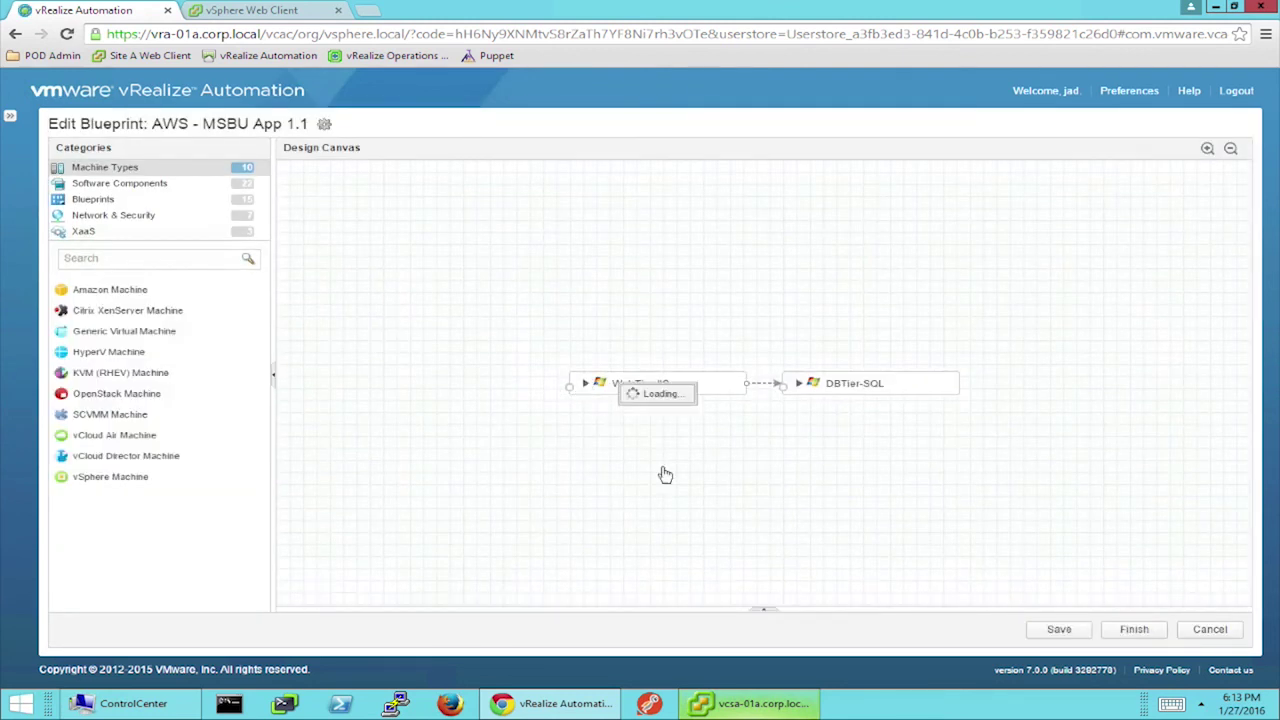
{"action": "left_click", "coordinate": [809, 386]}
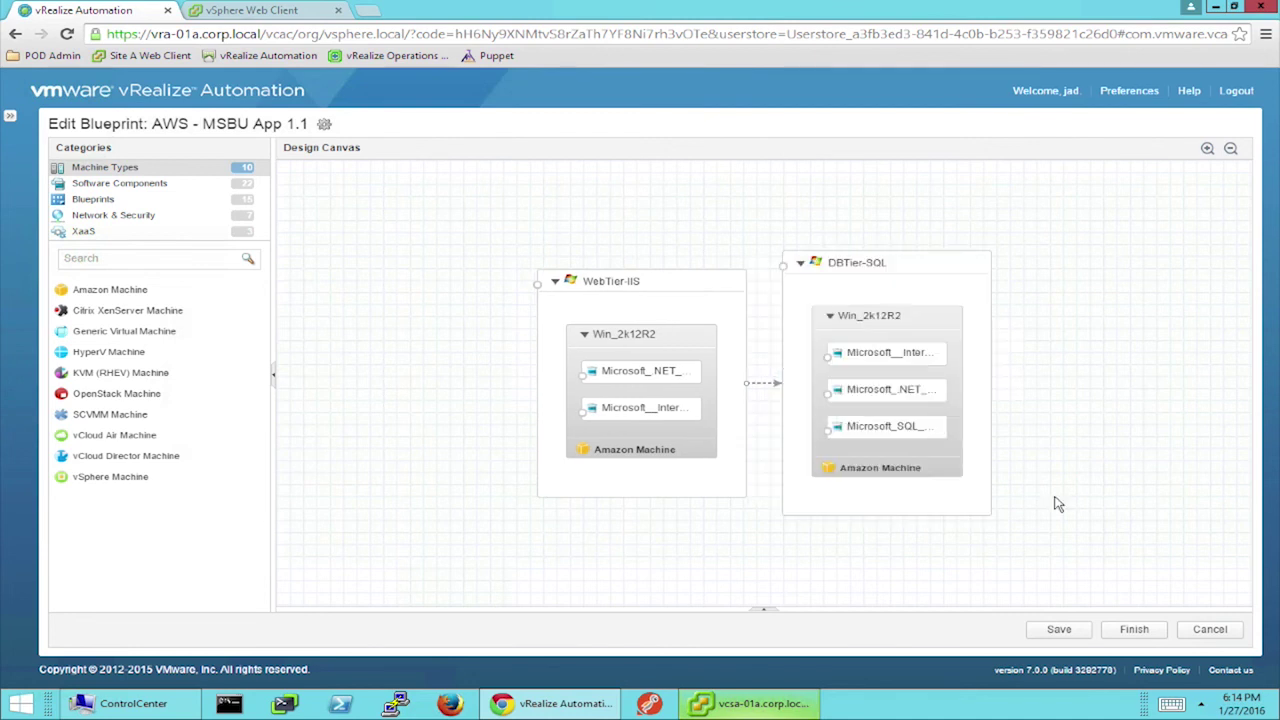